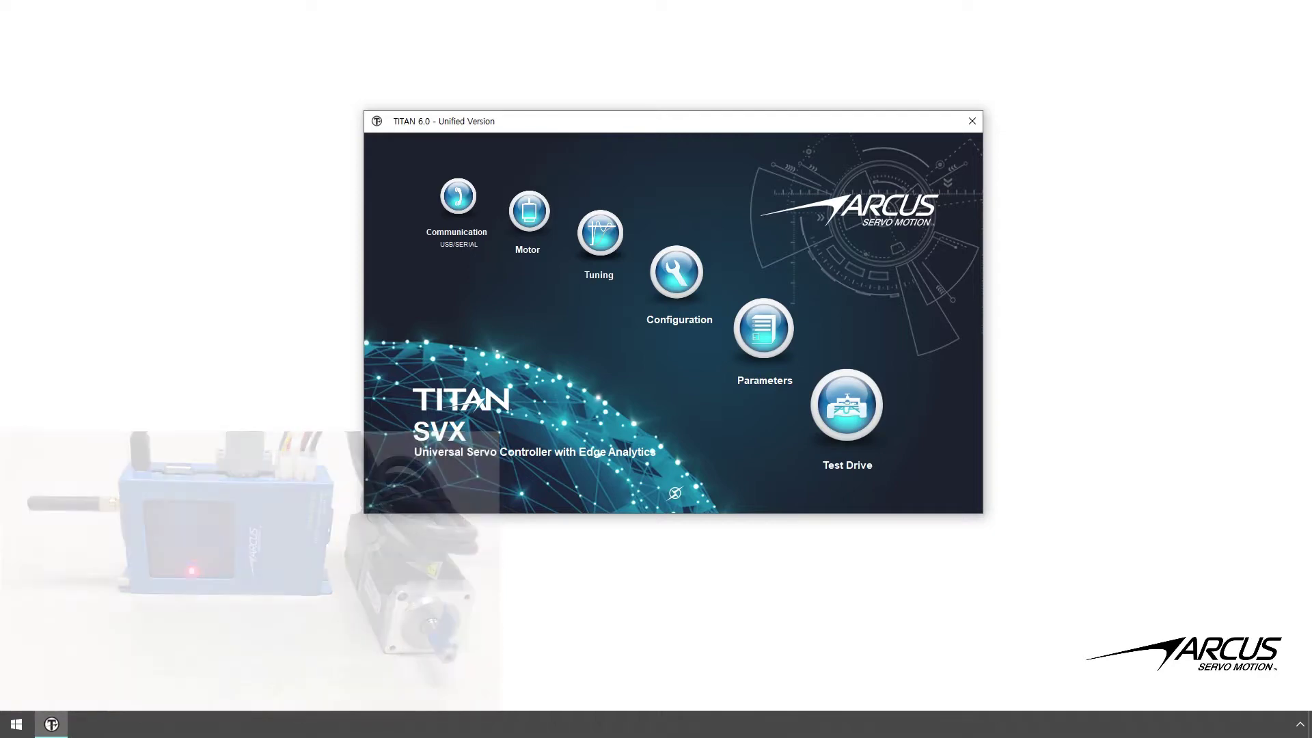
# - Upload Program 2 from the controller into the Program 2 editor
pyautogui.click(847, 433)
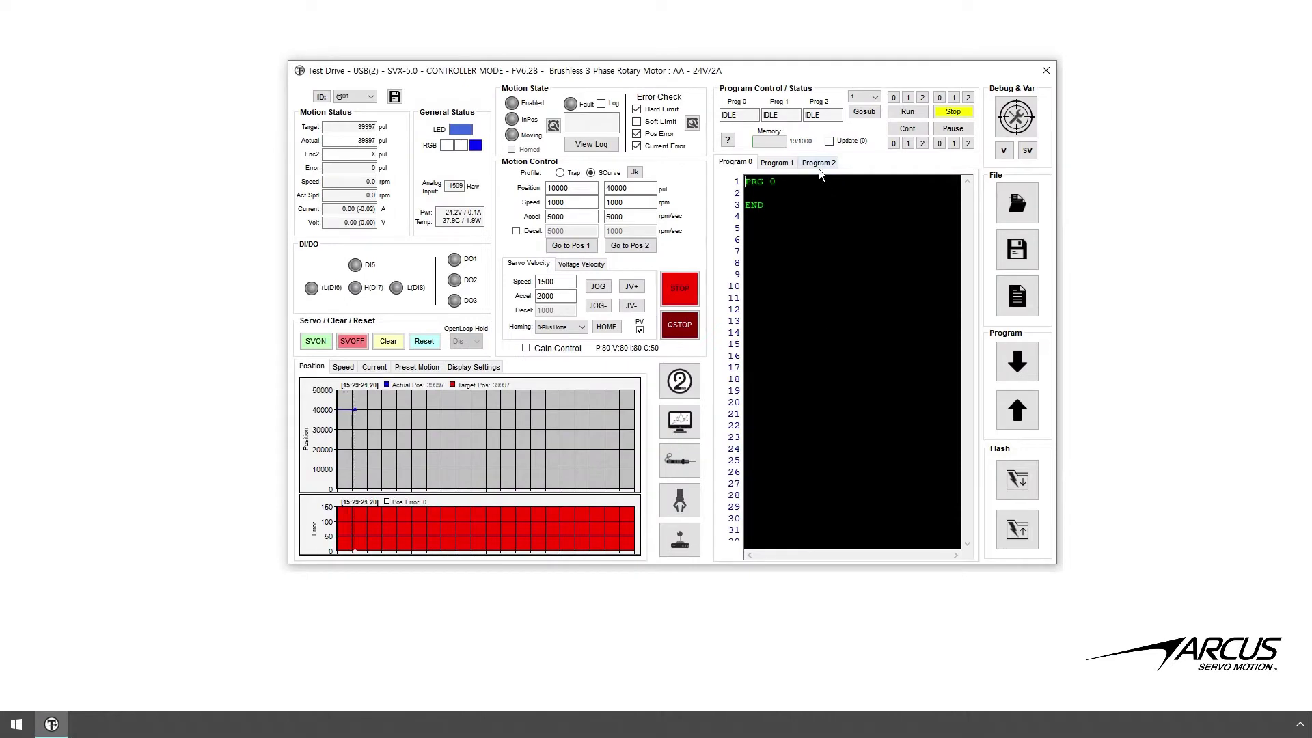
pyautogui.click(819, 166)
pyautogui.click(1019, 408)
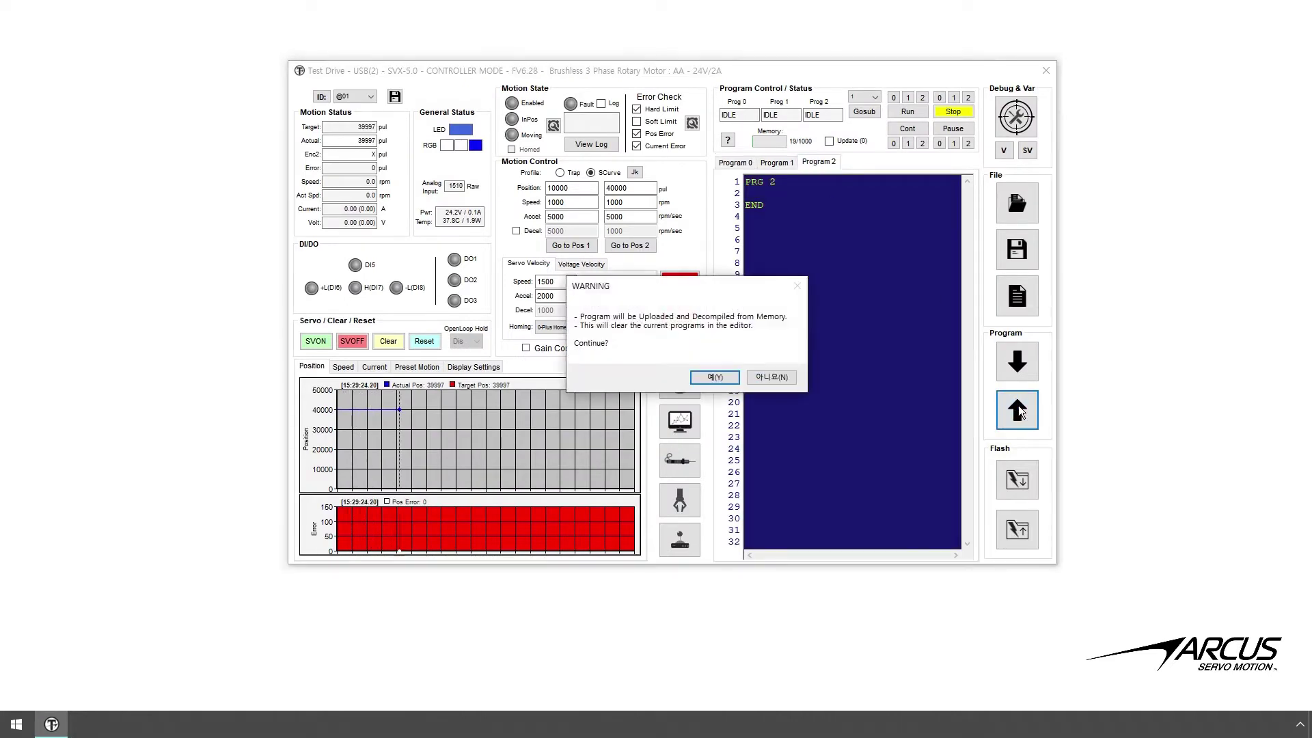
pyautogui.click(714, 380)
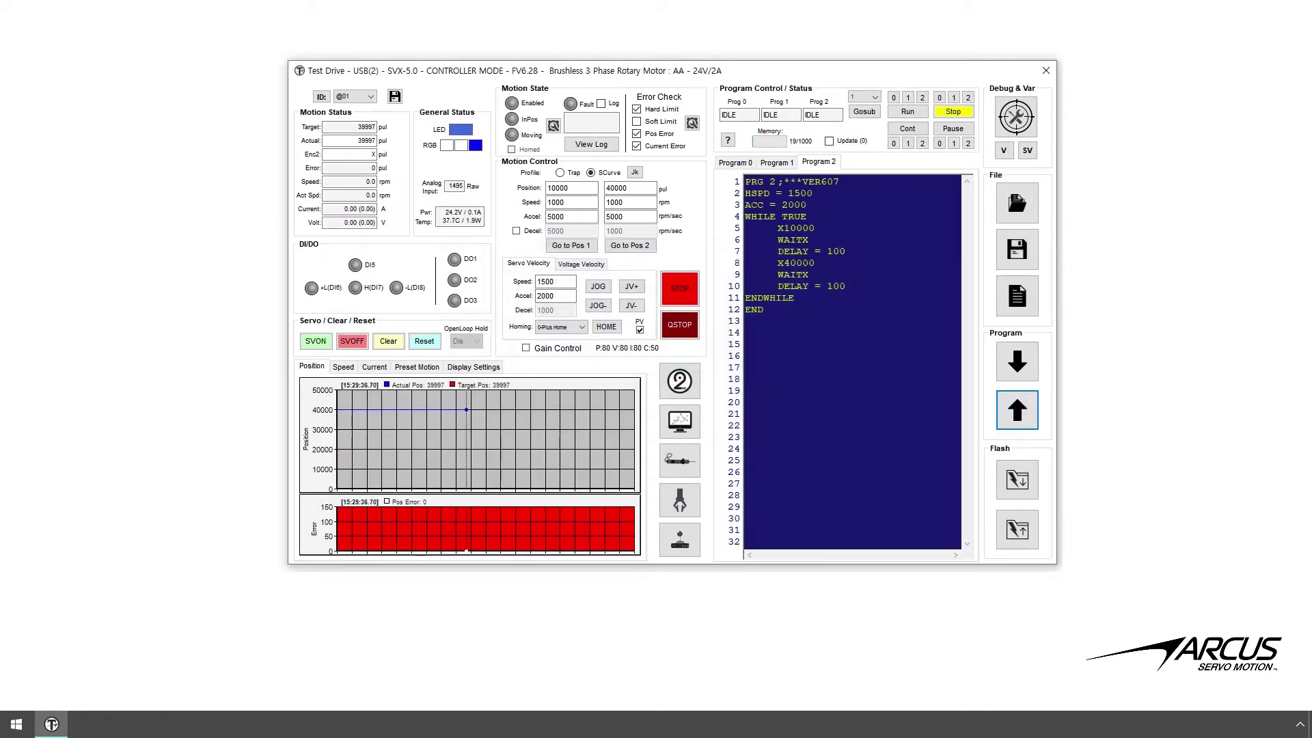
pyautogui.click(1055, 78)
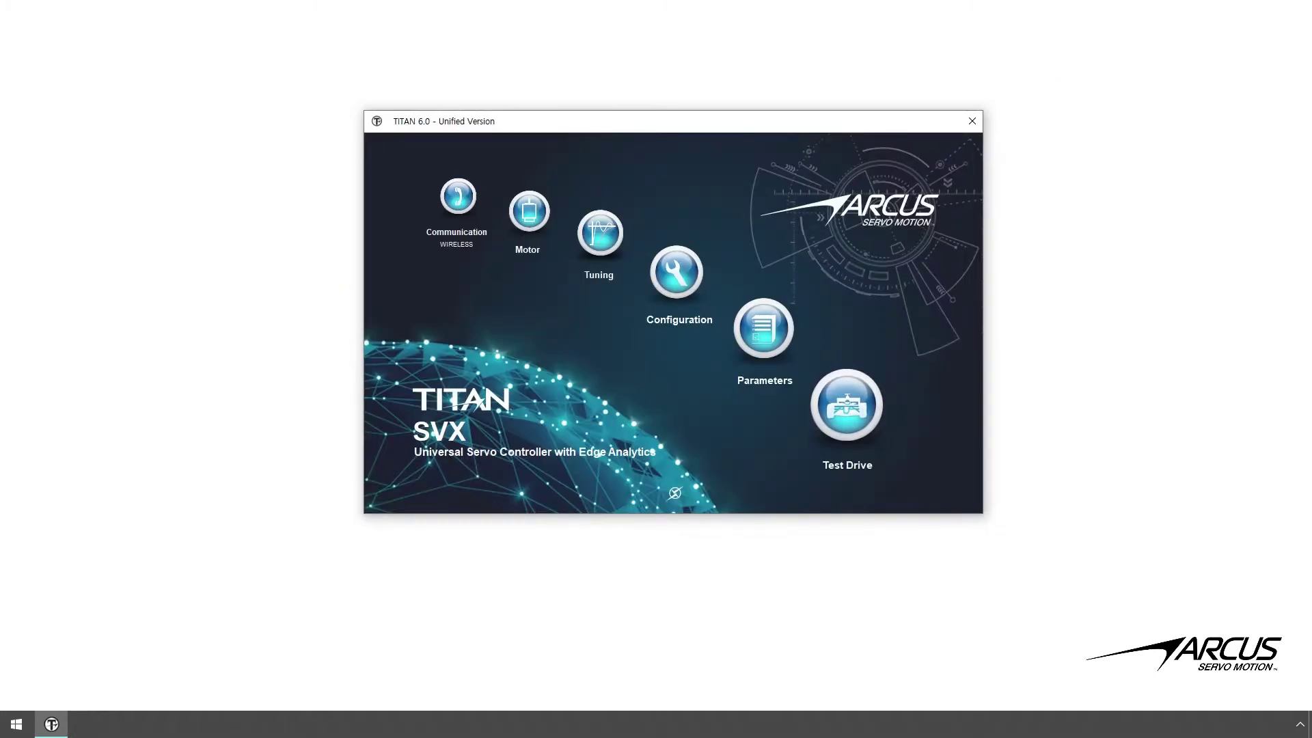
# - Check the software version, then verify USB communication with the controller
pyautogui.click(888, 220)
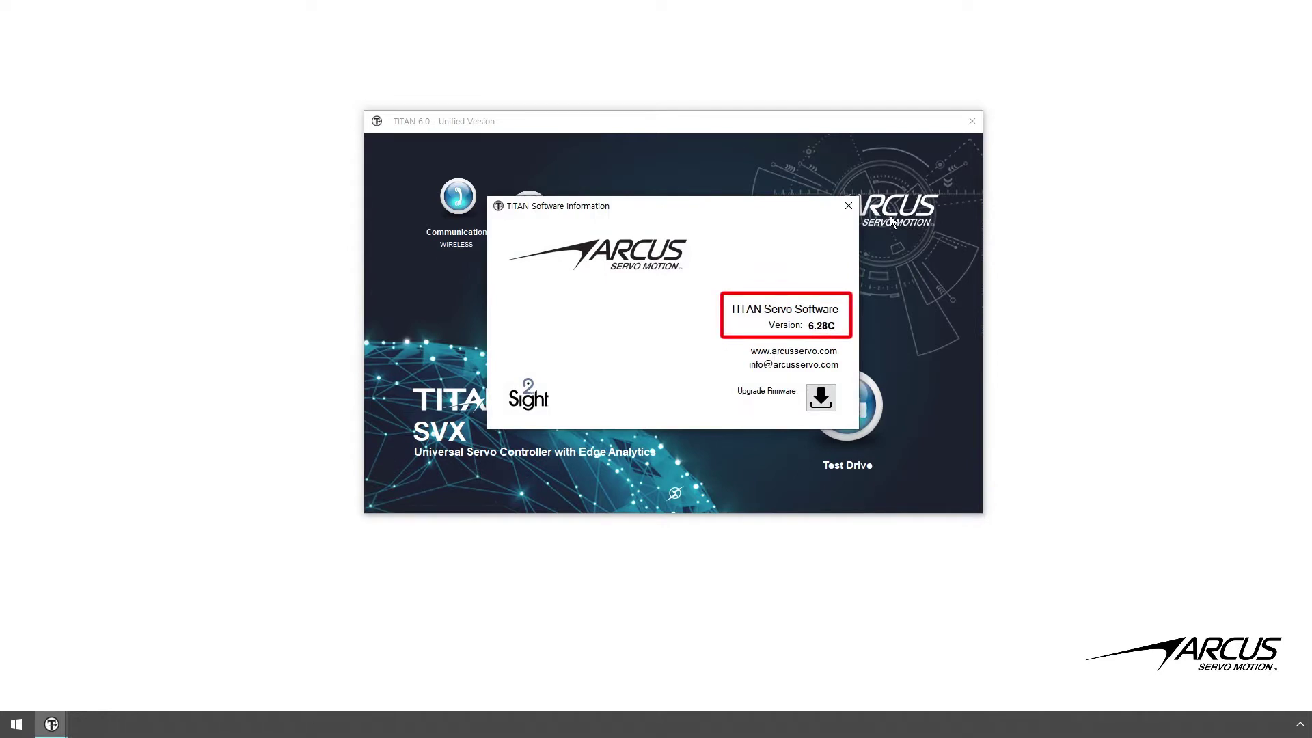
pyautogui.click(849, 207)
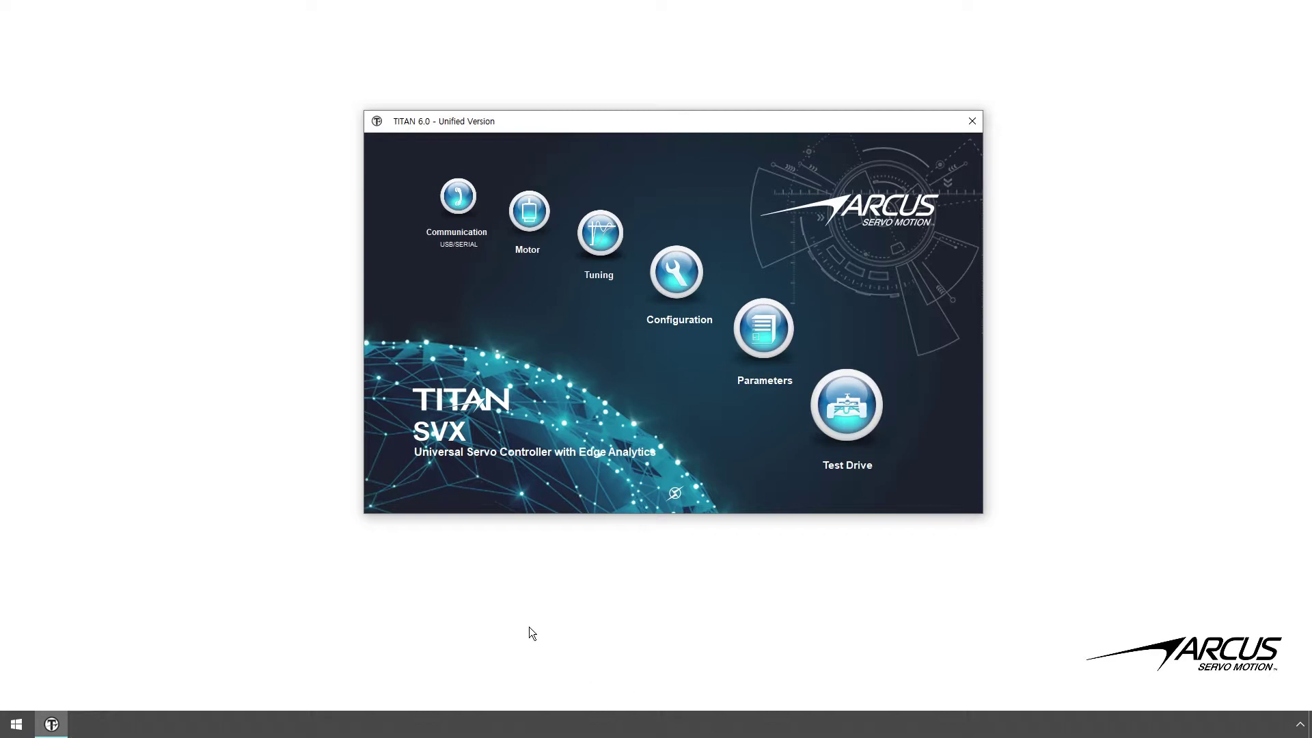
pyautogui.click(466, 214)
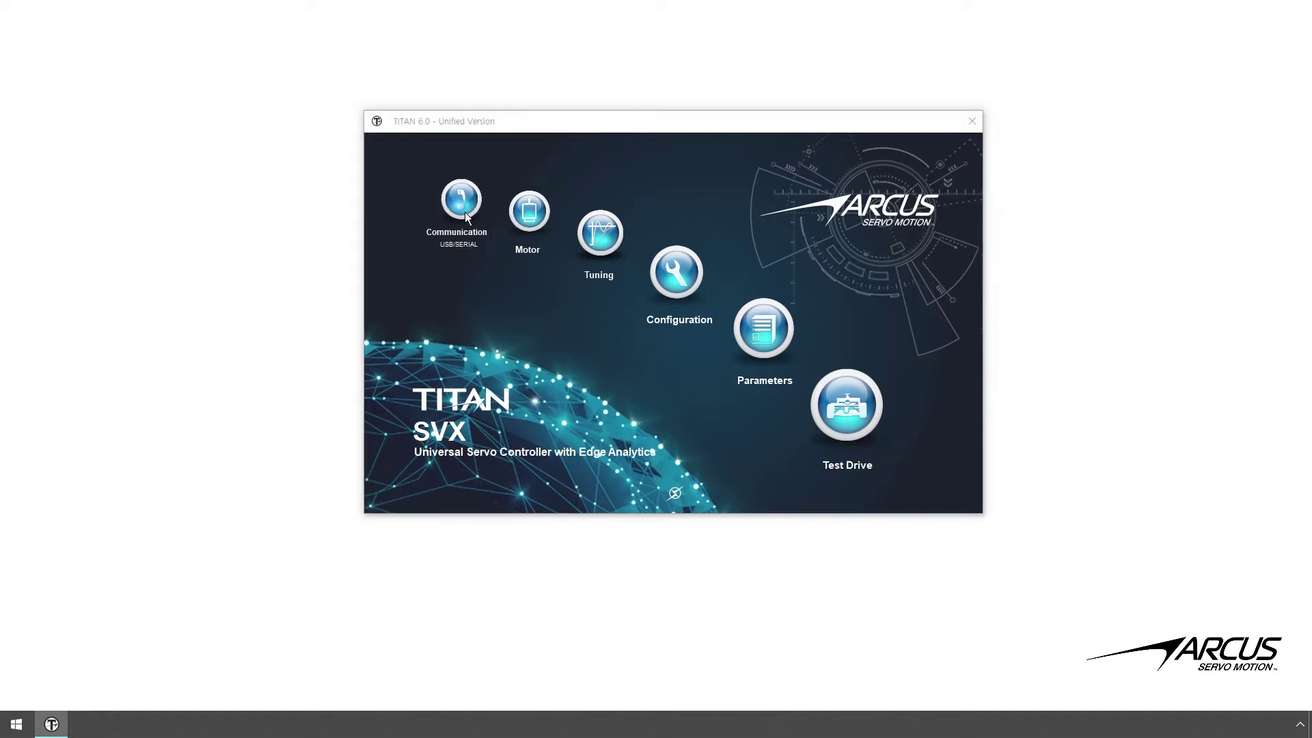
pyautogui.click(814, 375)
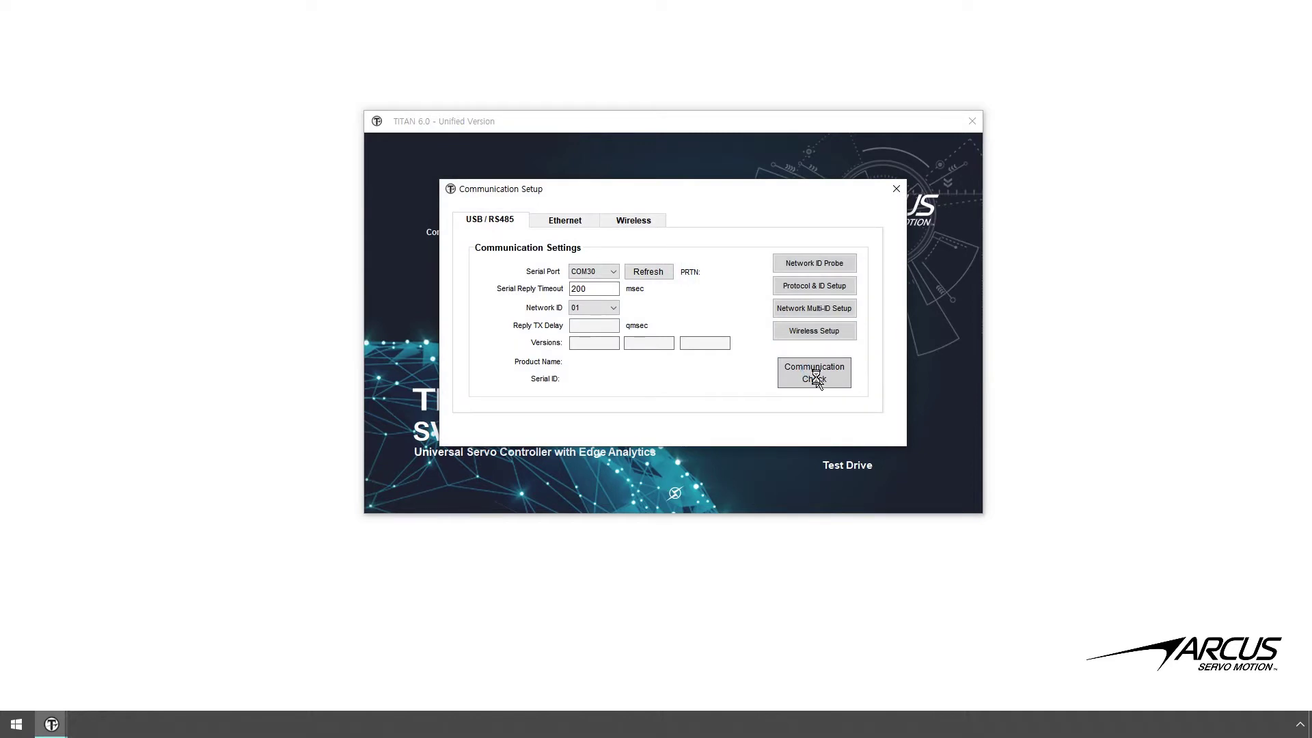
pyautogui.click(749, 417)
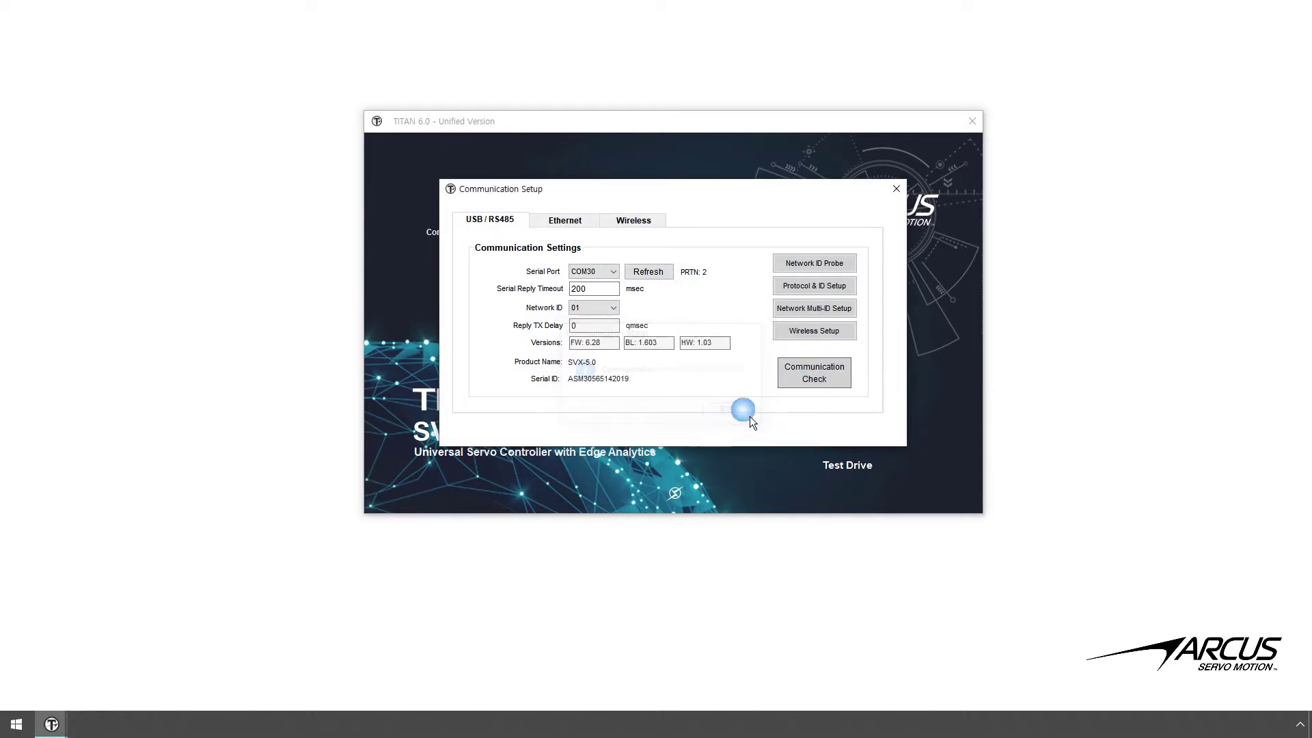
pyautogui.click(897, 189)
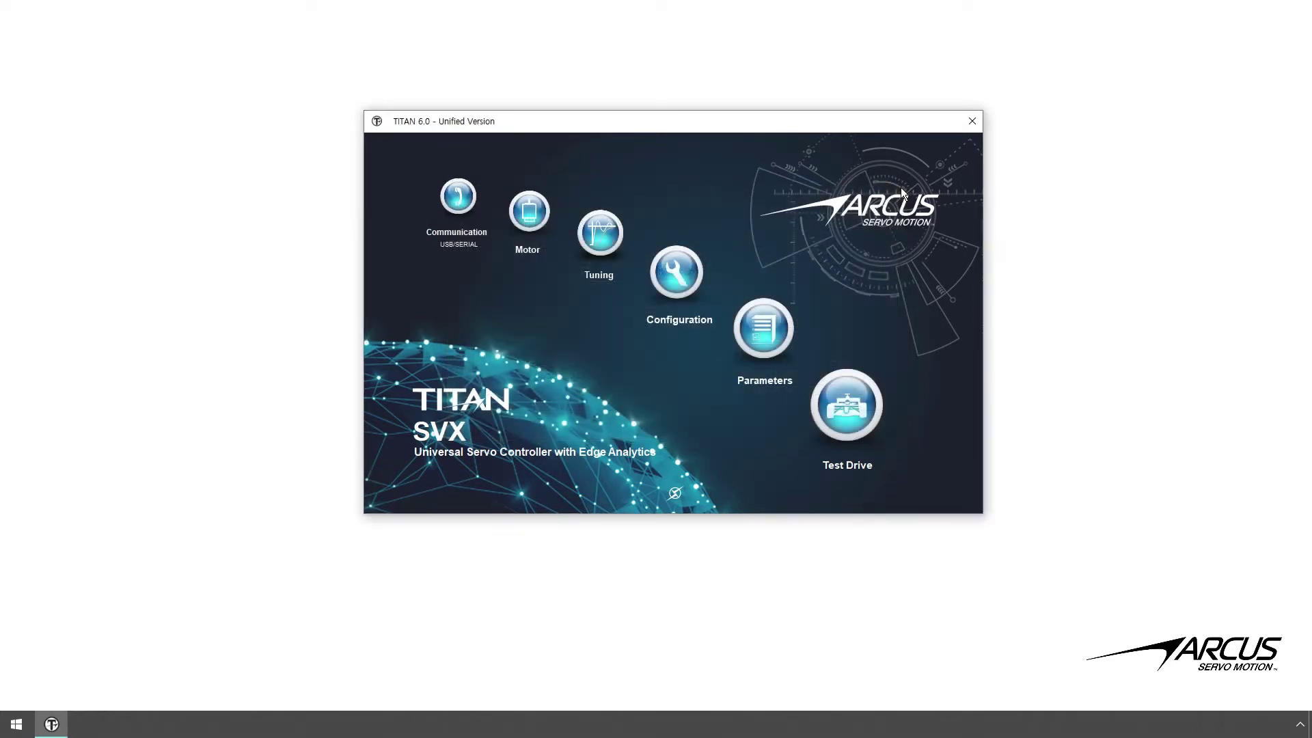
# - Set the controller's Wireless ID to ABCD and enter a new wireless password
pyautogui.click(708, 278)
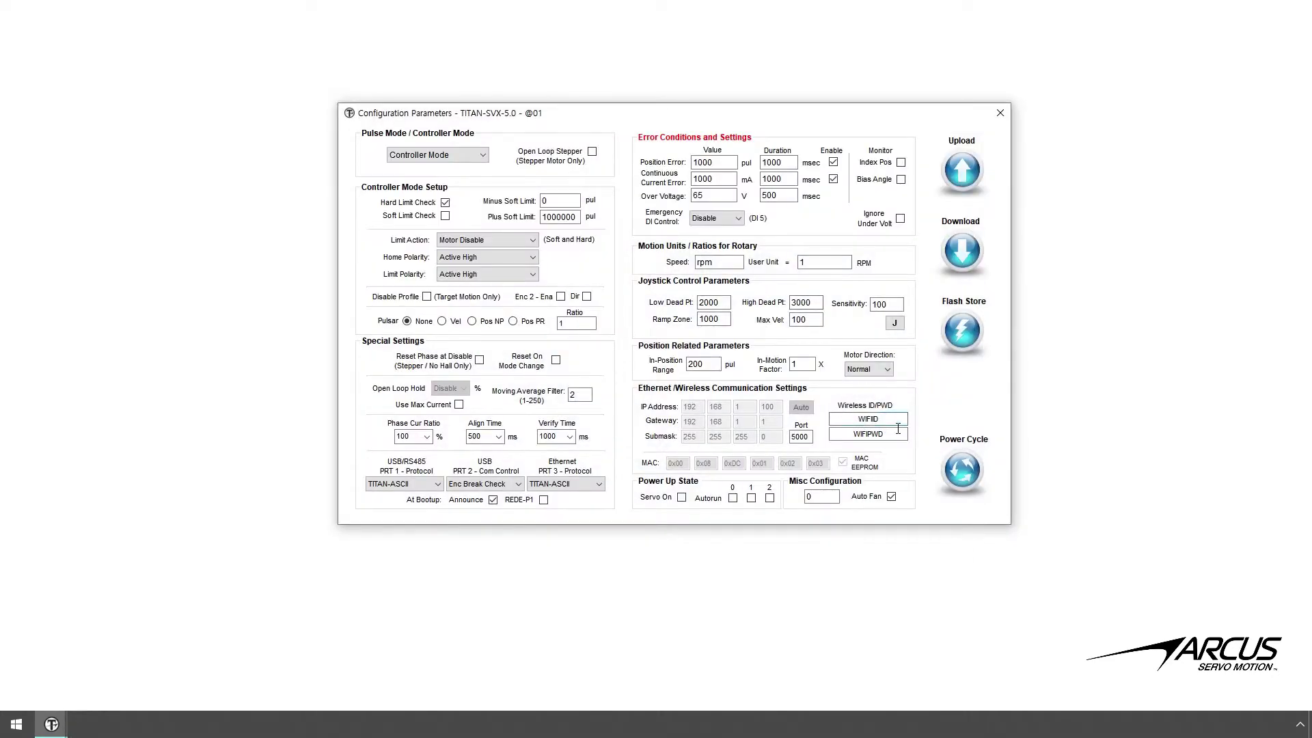
pyautogui.press('BackSpace')
pyautogui.press('BackSpace')
pyautogui.press('BackSpace')
pyautogui.press('BackSpace')
pyautogui.press('BackSpace')
pyautogui.press('BackSpace')
pyautogui.write('ABCD')
pyautogui.press('Tab')
pyautogui.write('1234')
# - Download the edited parameters to the controller and store them in flash
pyautogui.click(962, 250)
pyautogui.click(664, 408)
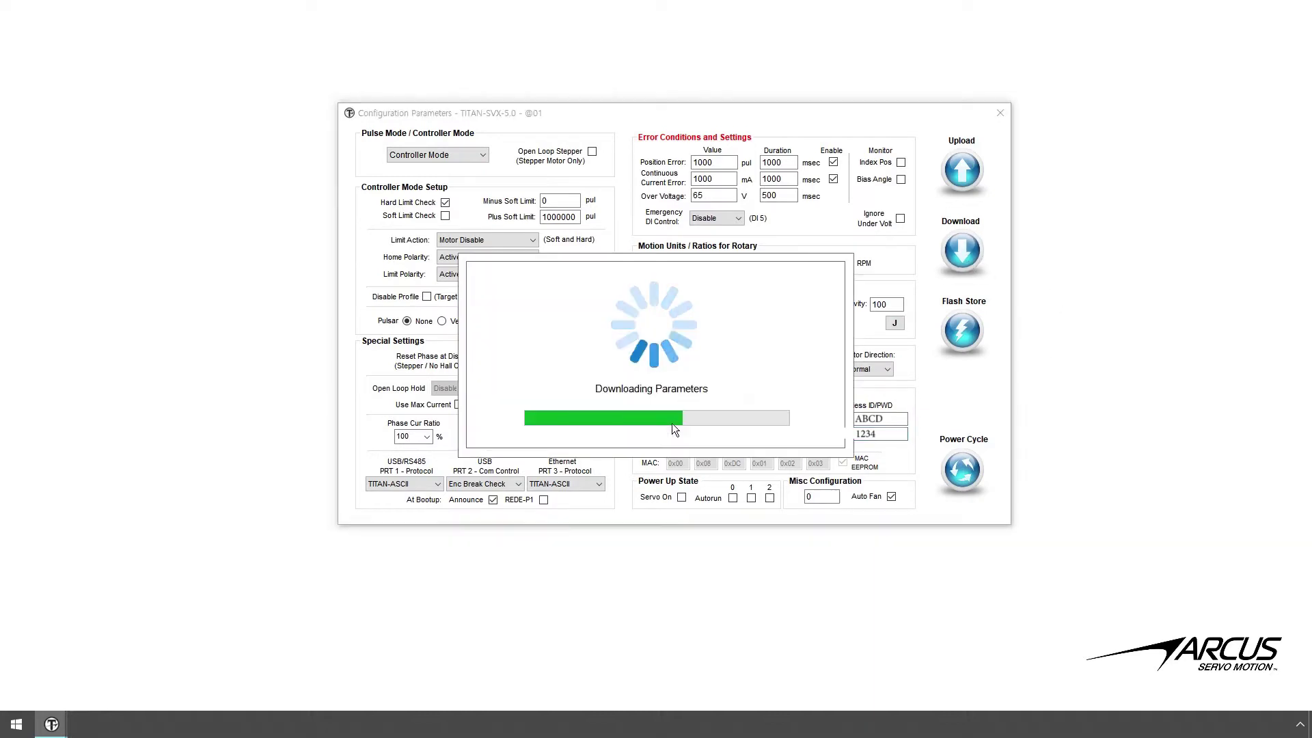
pyautogui.click(963, 334)
pyautogui.press('Return')
pyautogui.press('Return')
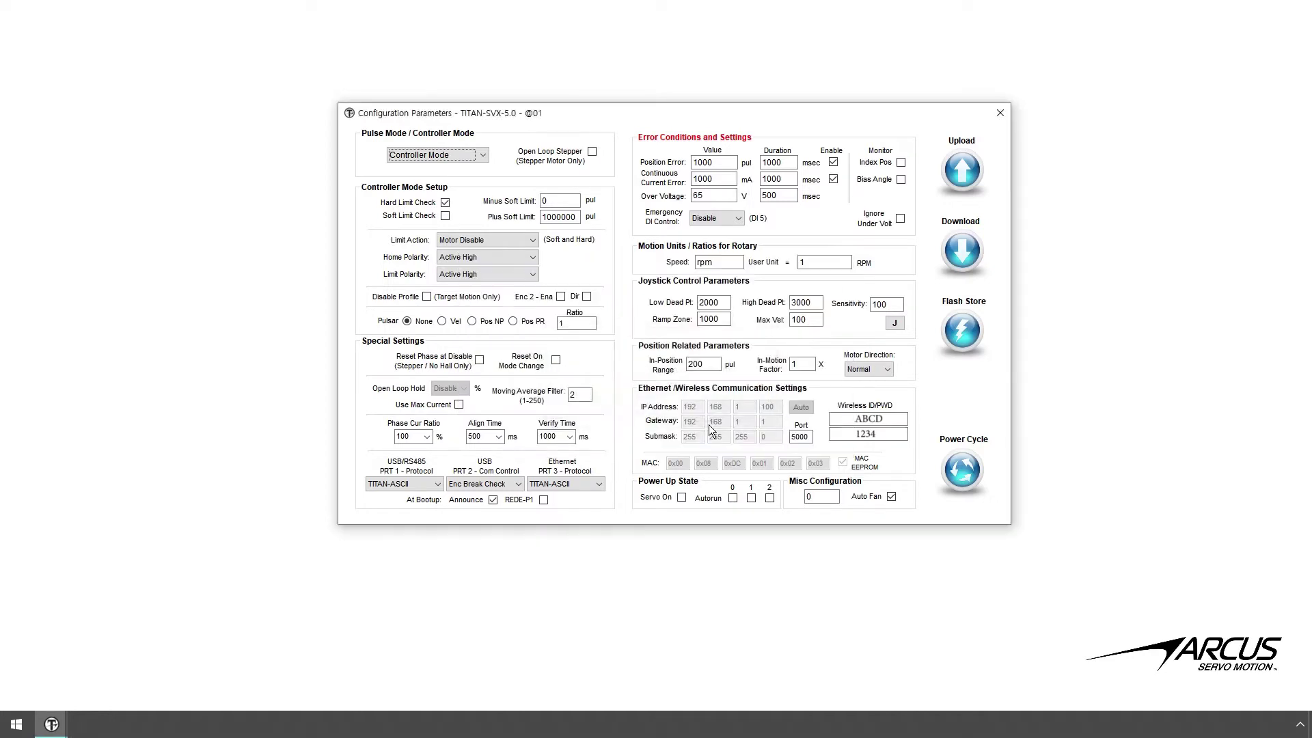
# - Soft power-cycle the controller so the new wireless settings take effect
pyautogui.click(970, 491)
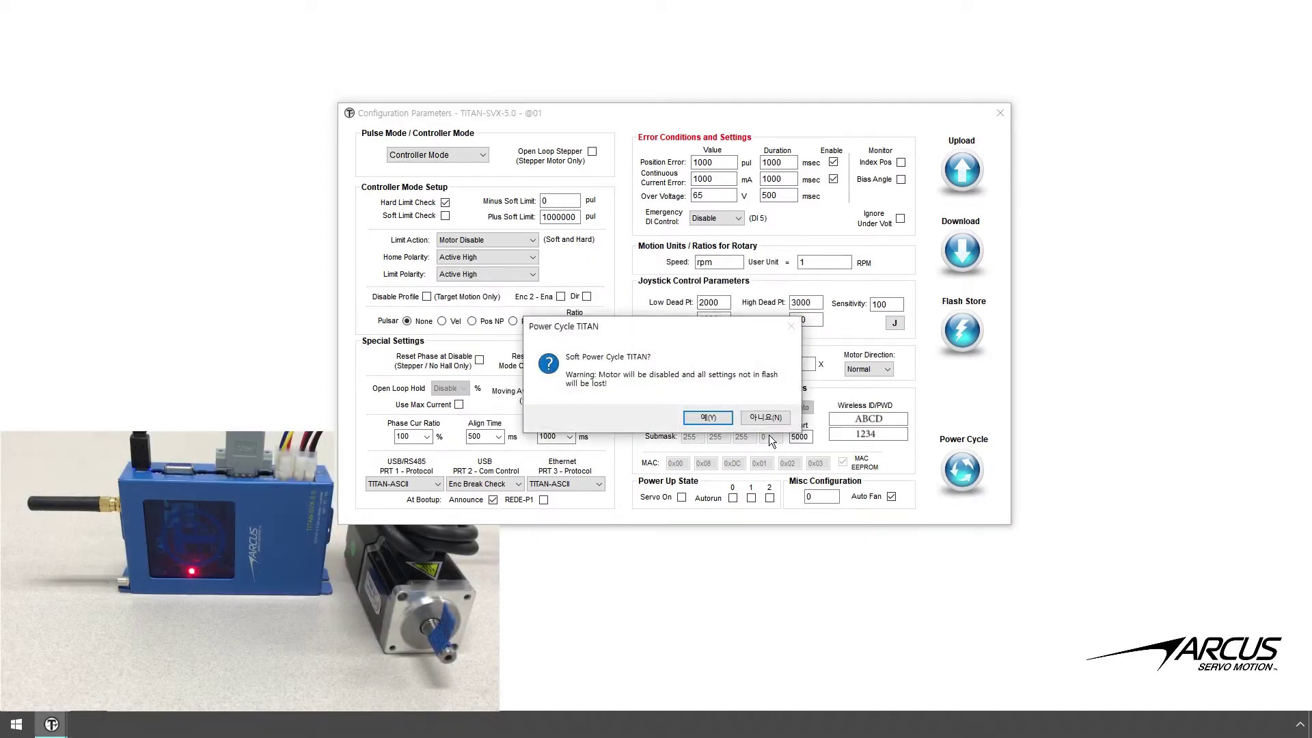
pyautogui.click(730, 423)
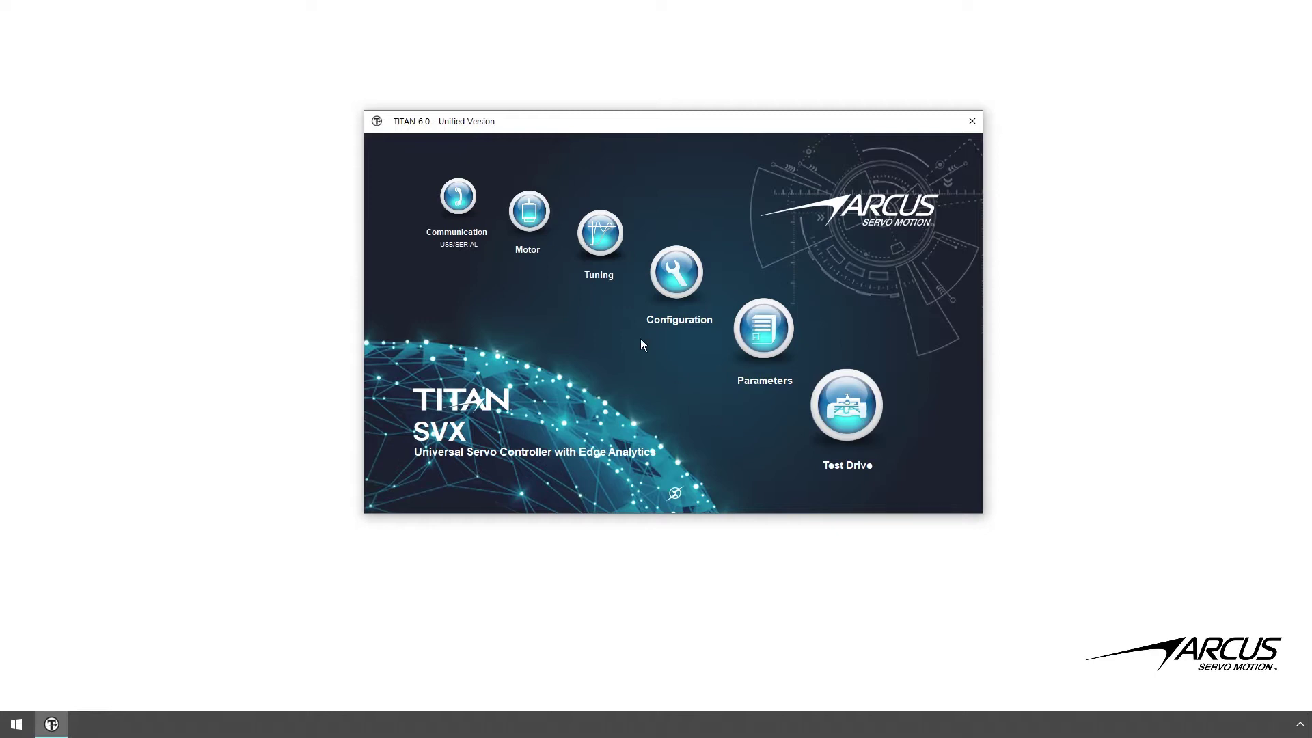
# - Show the controller's wireless setup and select its IP address 192.168.0.11
pyautogui.click(467, 202)
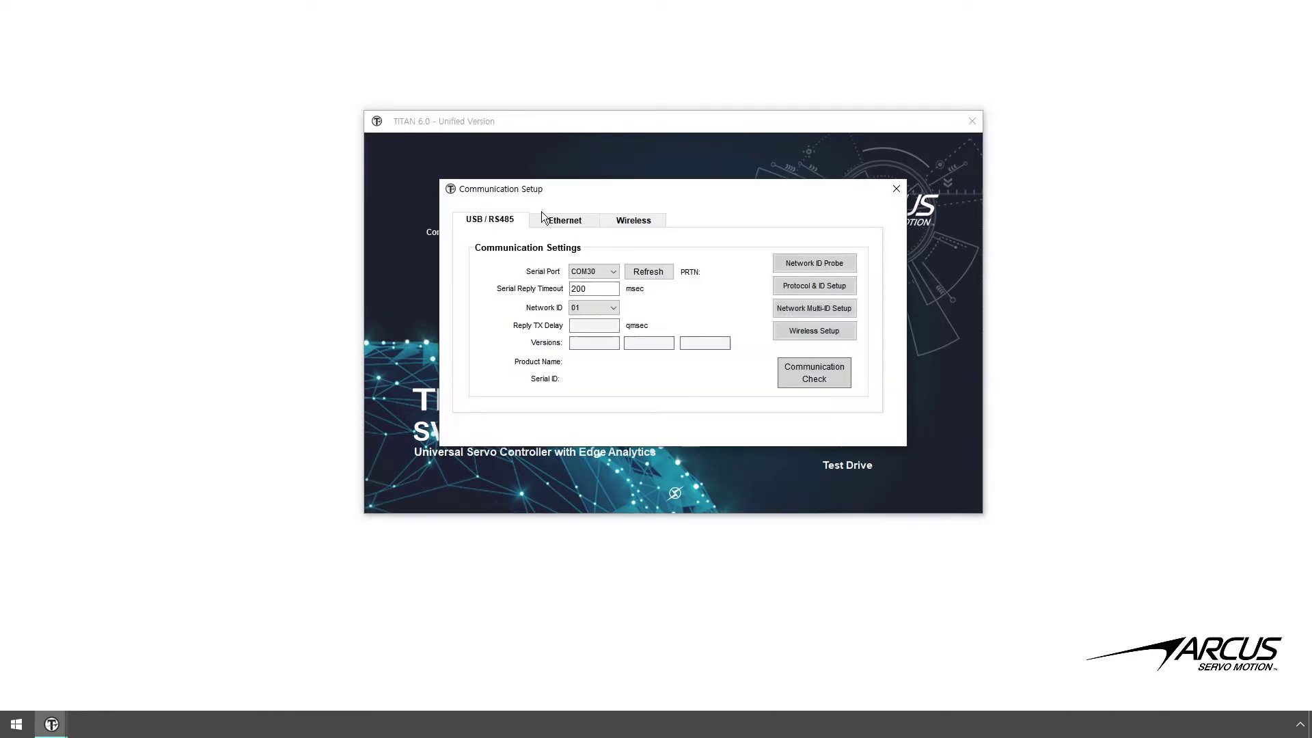
pyautogui.click(794, 339)
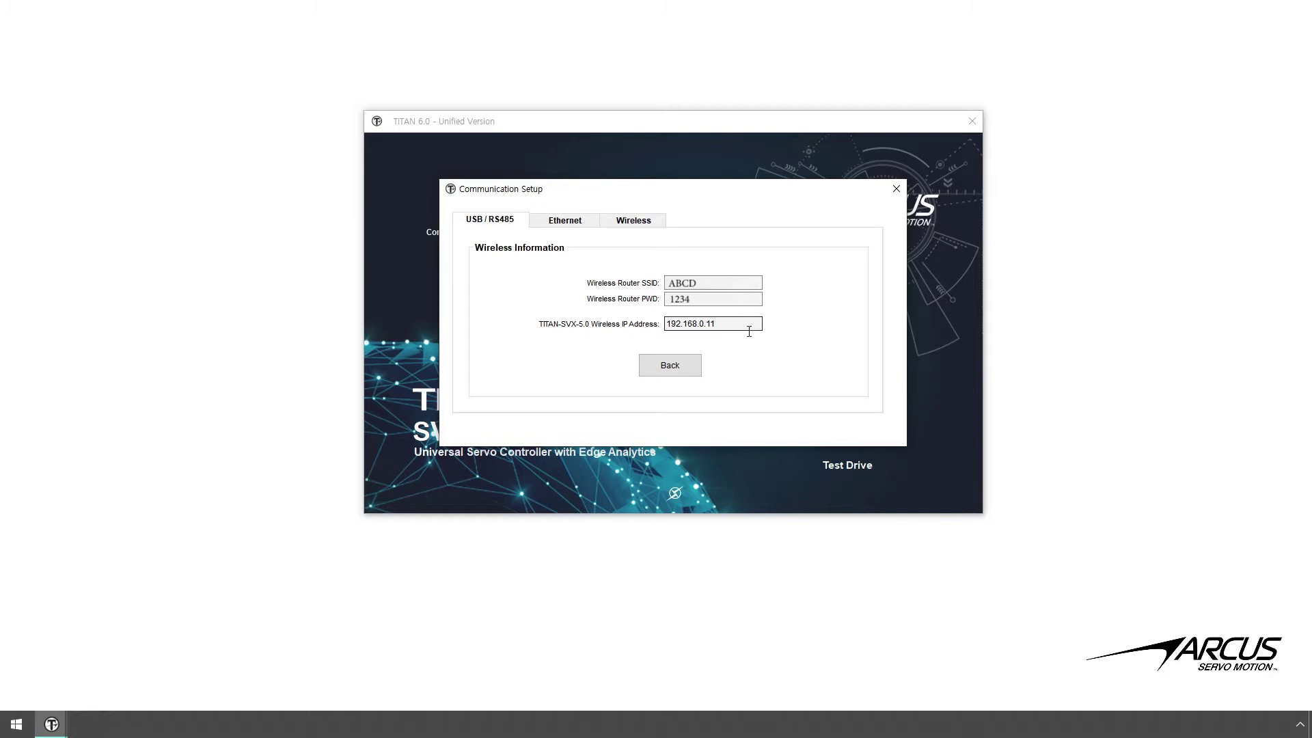
pyautogui.moveTo(712, 325); pyautogui.dragTo(665, 335)
# - Enter 192.168.0.11 as the wireless IP, pass the communication check, and launch Wireless Test Drive
pyautogui.click(646, 229)
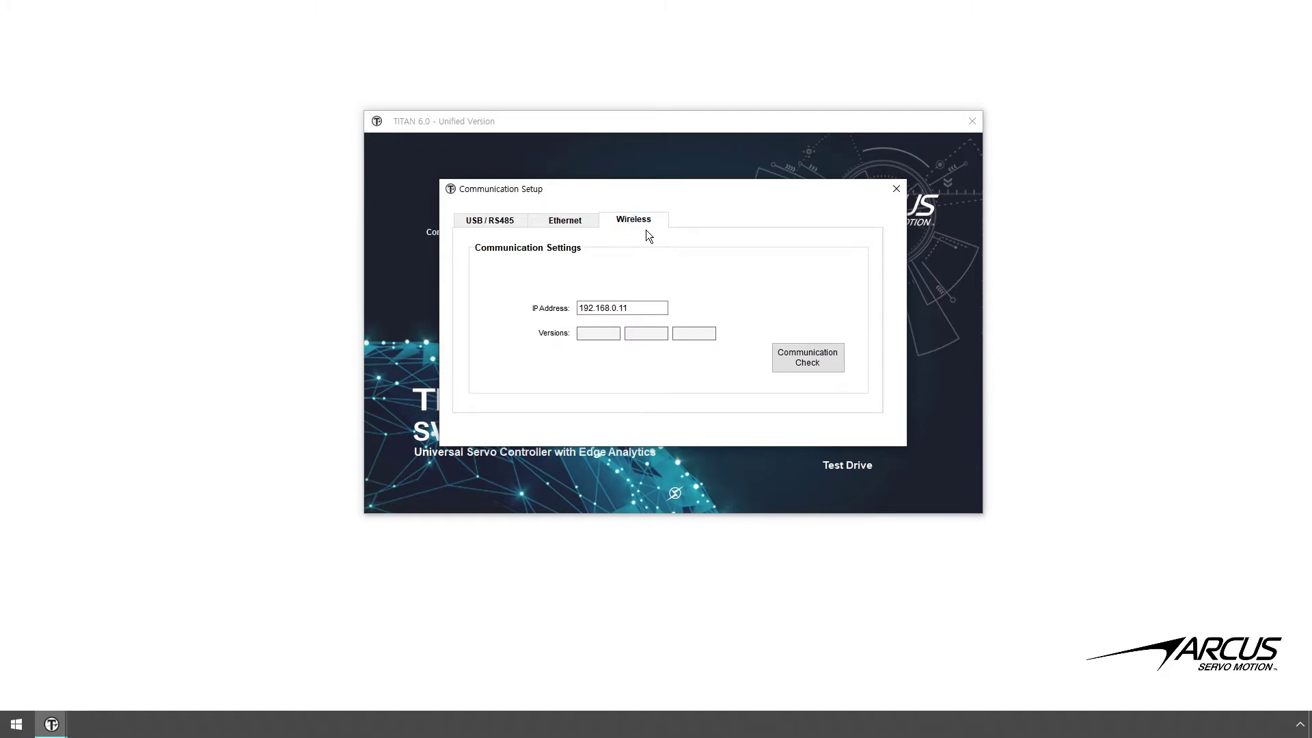
pyautogui.click(645, 315)
pyautogui.moveTo(642, 308); pyautogui.dragTo(576, 307)
pyautogui.press('Right')
pyautogui.click(798, 362)
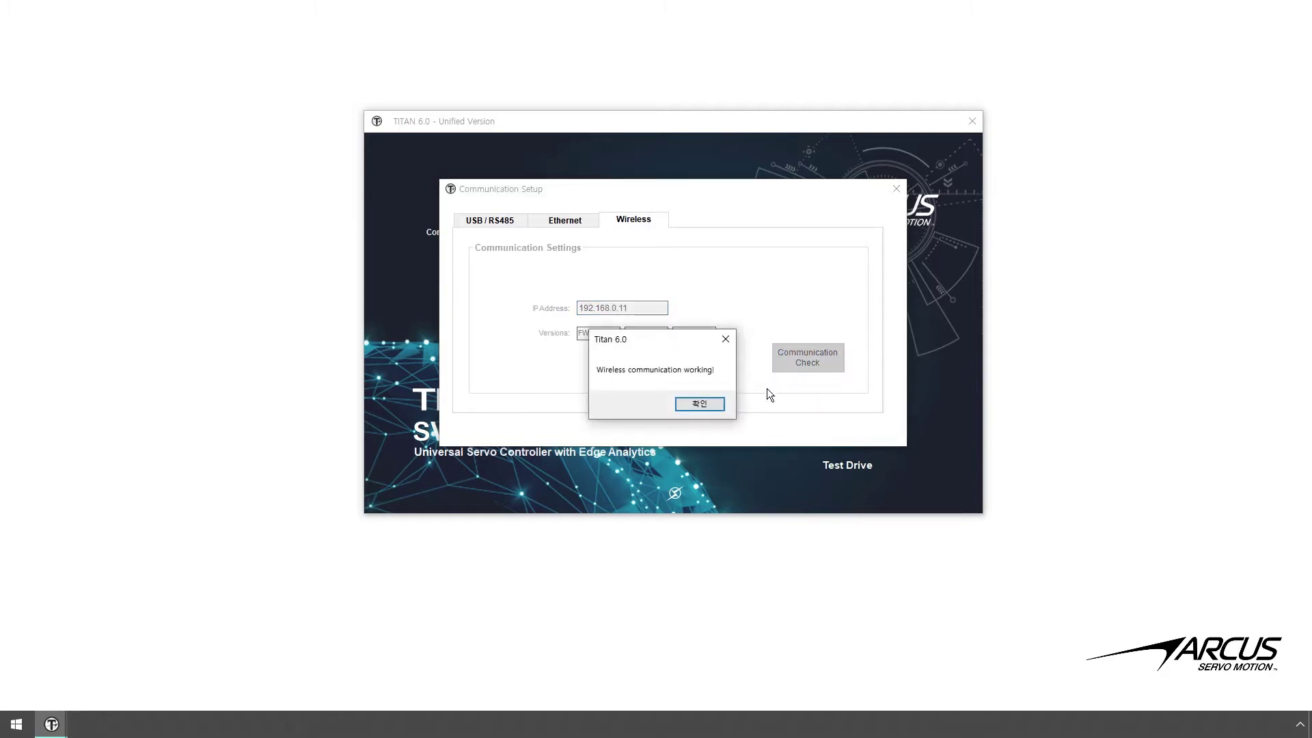
pyautogui.click(721, 408)
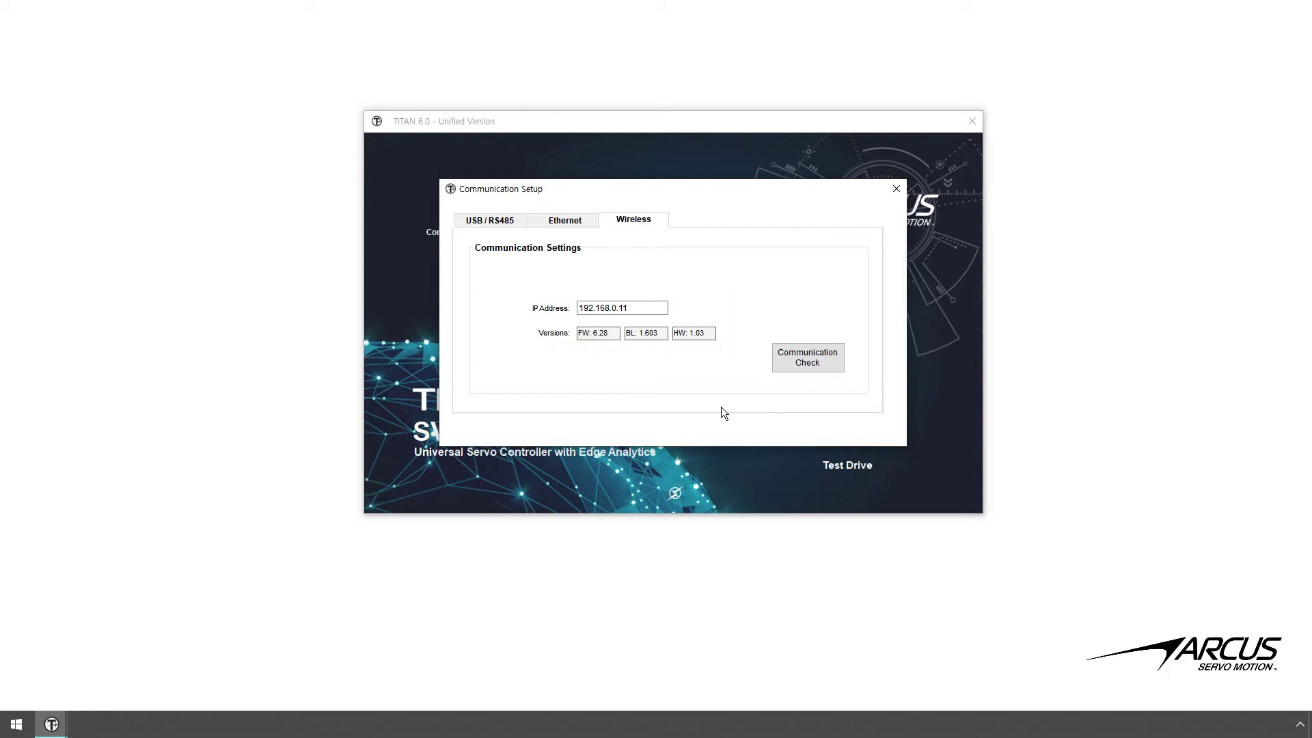
pyautogui.click(909, 193)
pyautogui.click(863, 414)
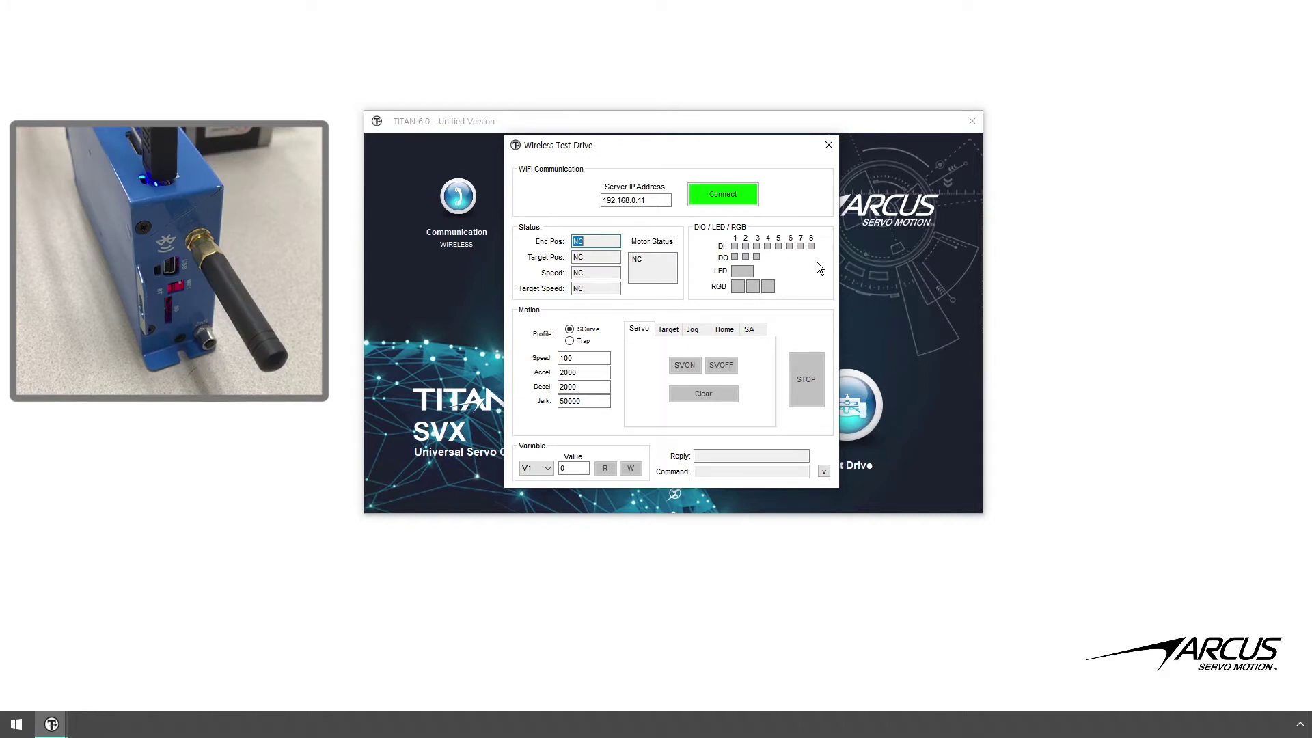
# - Connect Wireless Test Drive to the controller and toggle an LED output
pyautogui.click(751, 205)
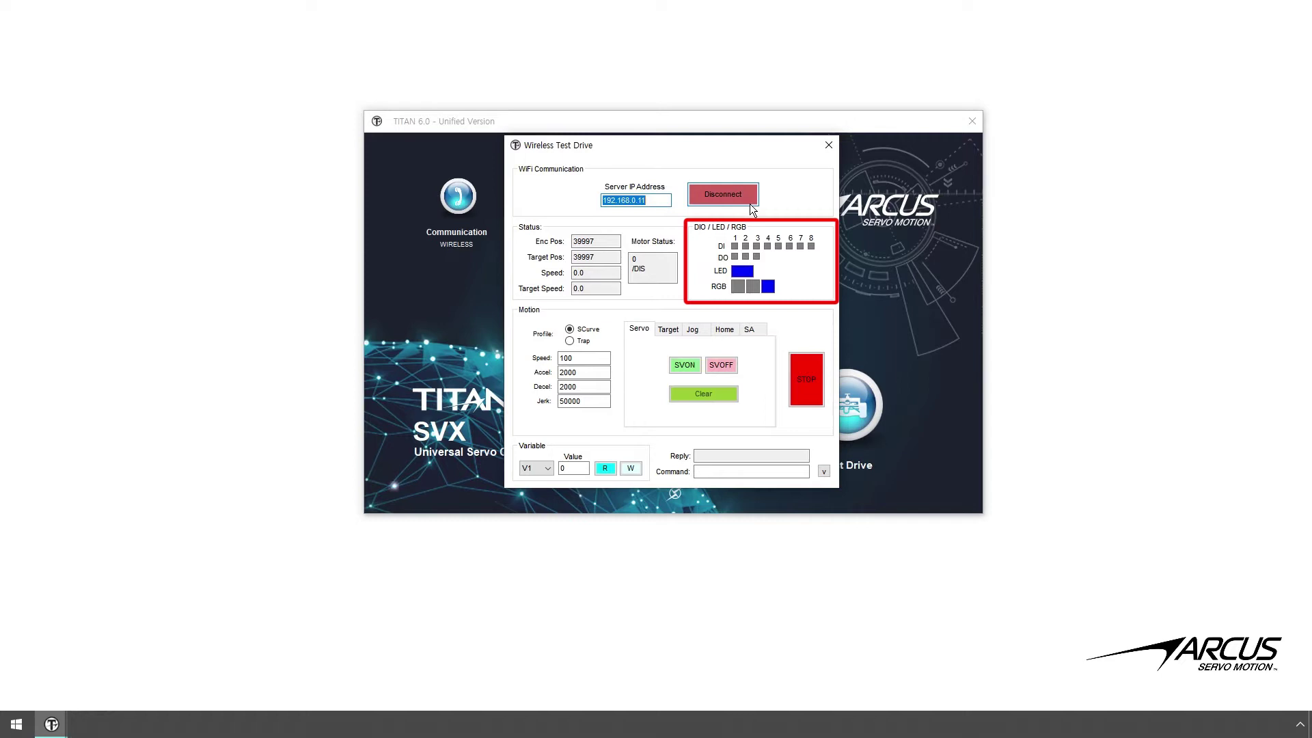
pyautogui.click(745, 271)
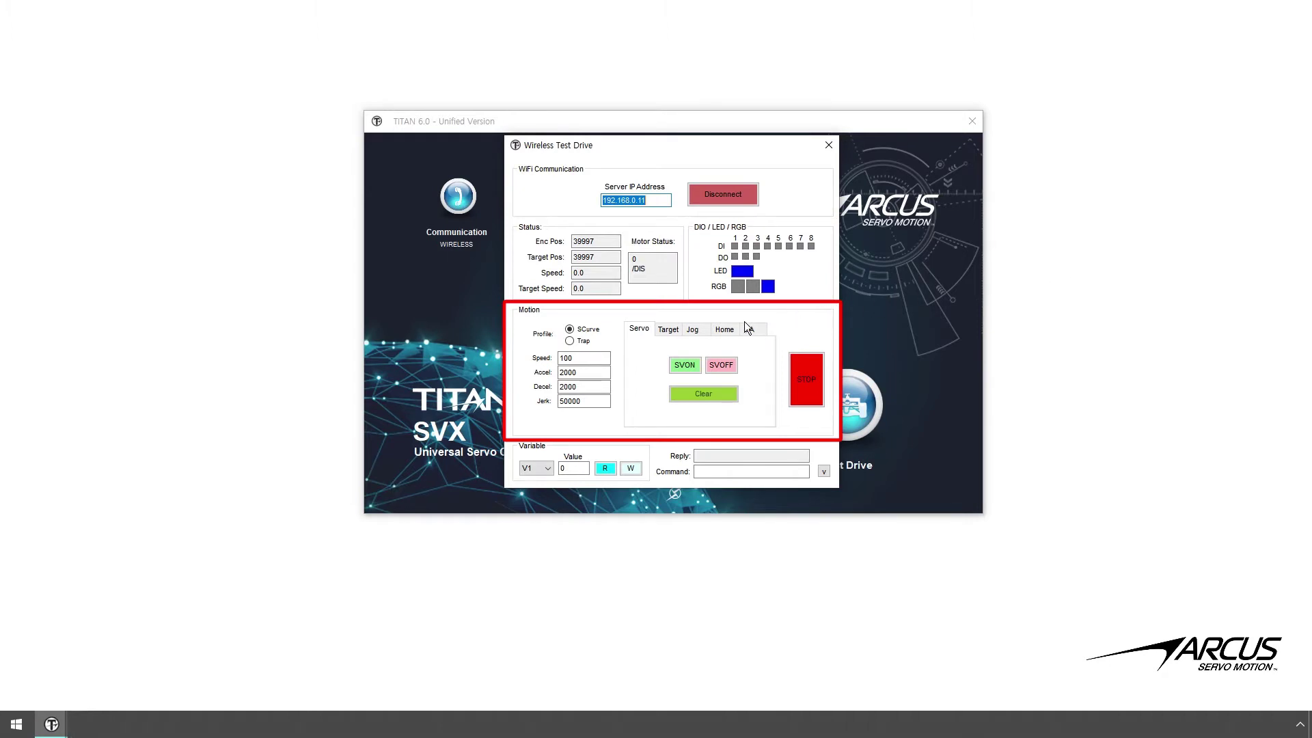
# - Step through the Target, Jog and Home motion tabs to the SA tab
pyautogui.click(679, 333)
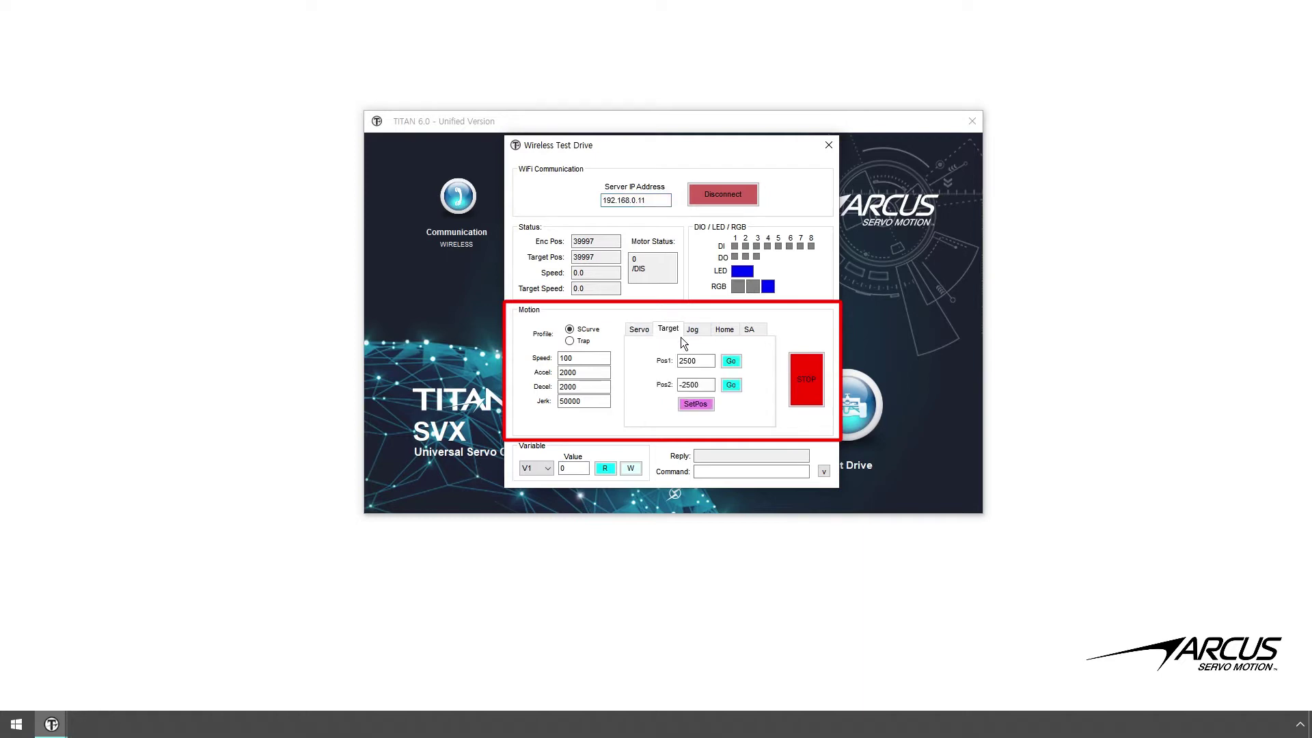
pyautogui.click(707, 334)
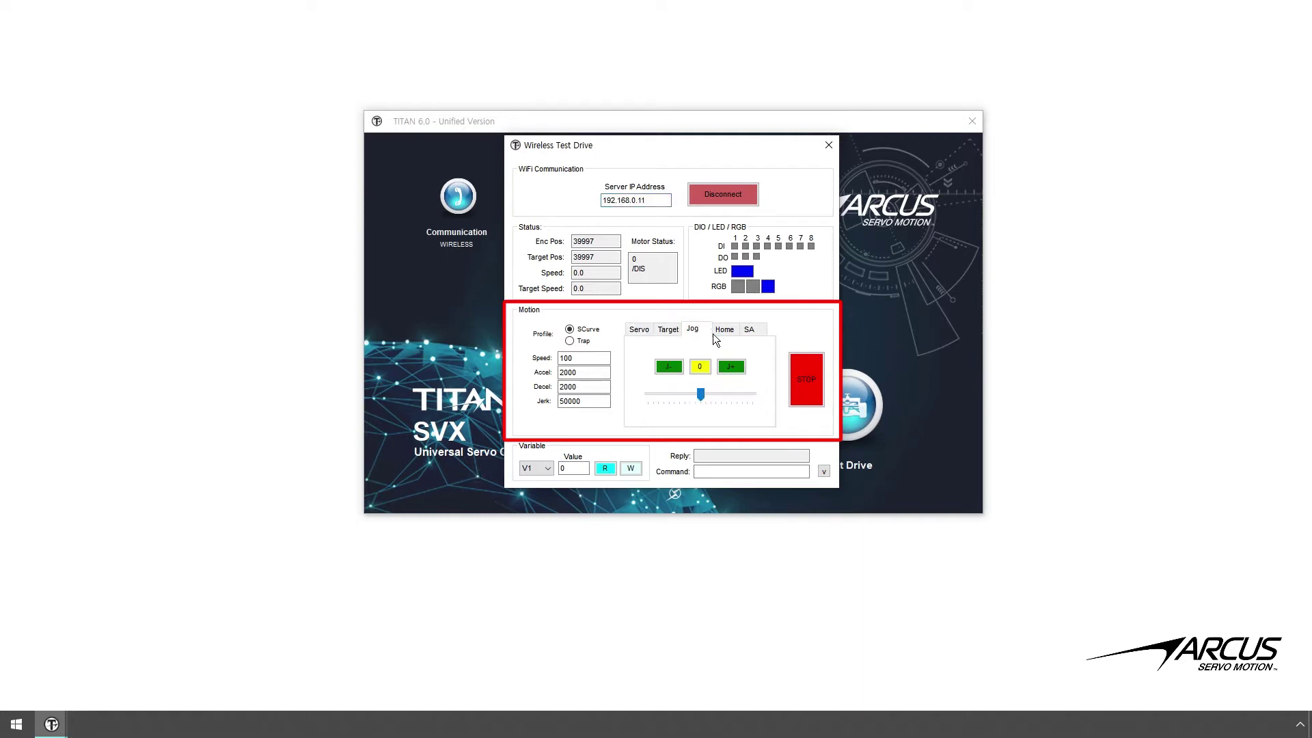
pyautogui.click(723, 336)
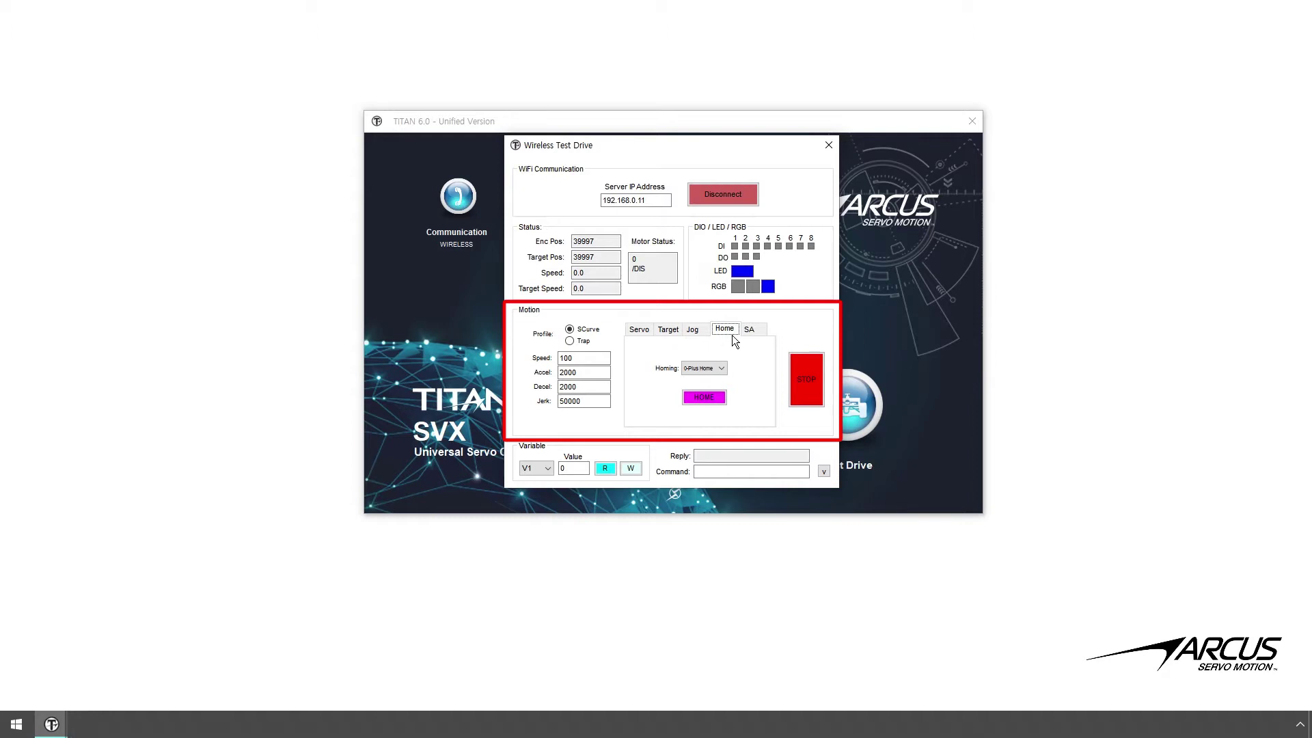
pyautogui.click(757, 335)
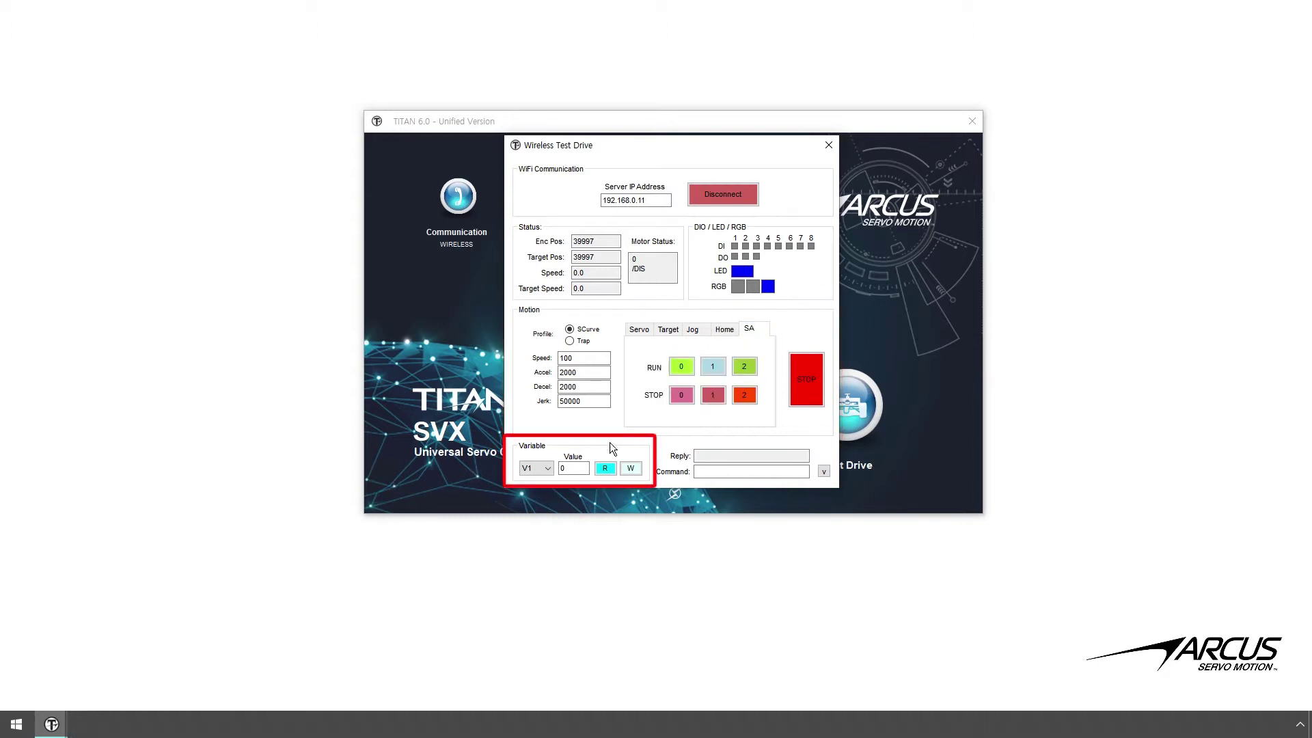
pyautogui.click(550, 471)
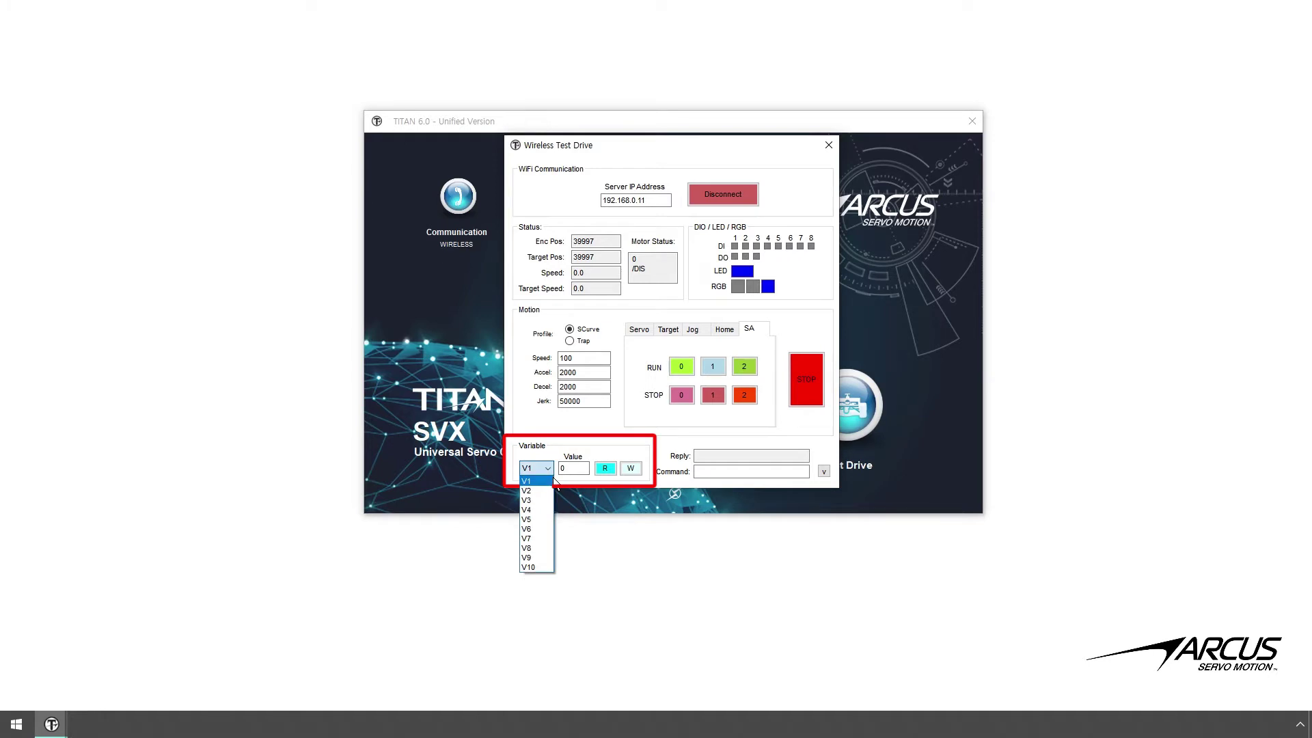
pyautogui.click(553, 480)
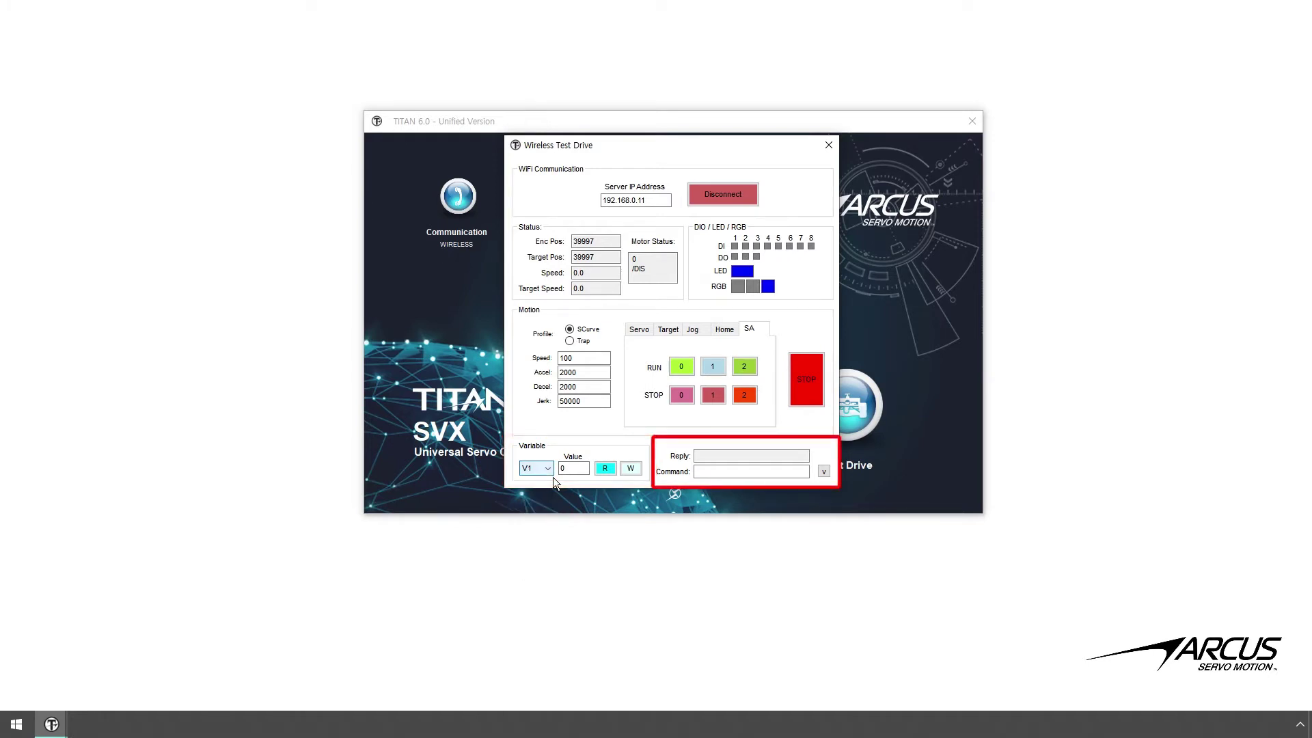
pyautogui.click(753, 471)
pyautogui.click(829, 475)
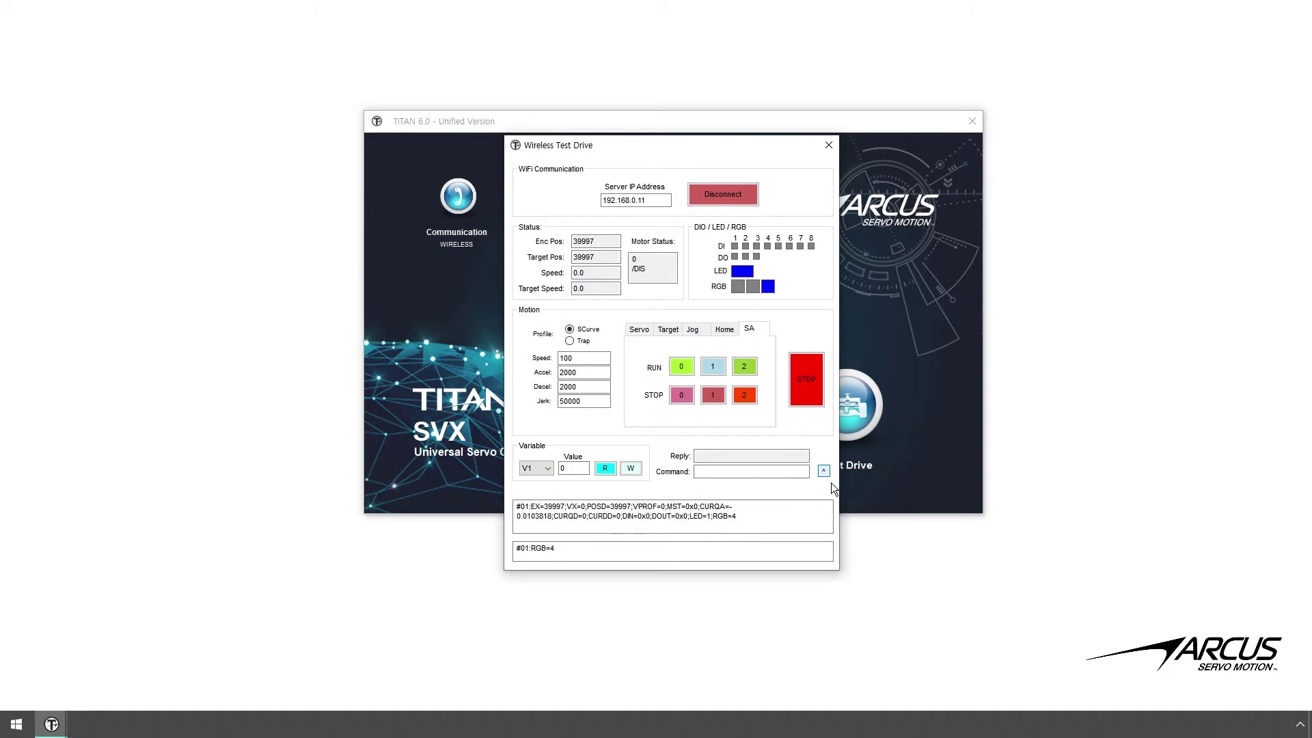
pyautogui.click(831, 482)
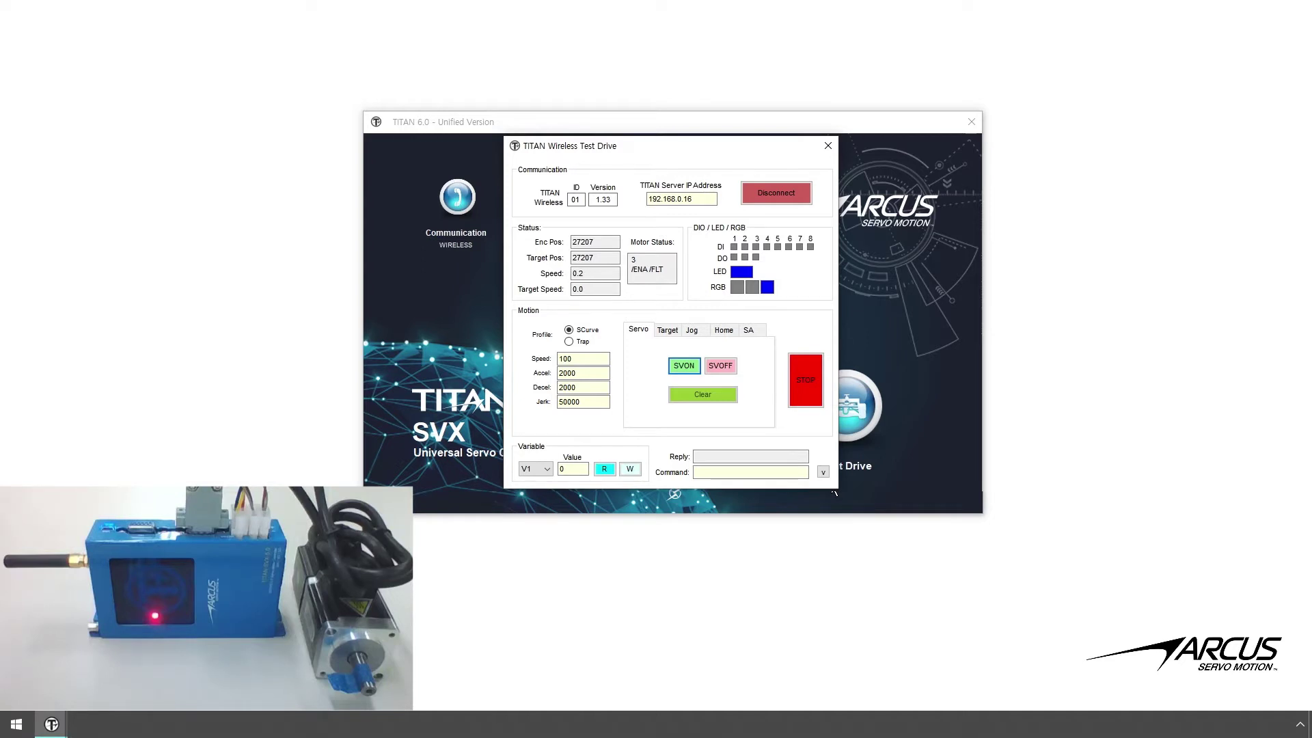
# - Jog the motor in the negative direction, then stop it
pyautogui.click(694, 341)
pyautogui.click(682, 373)
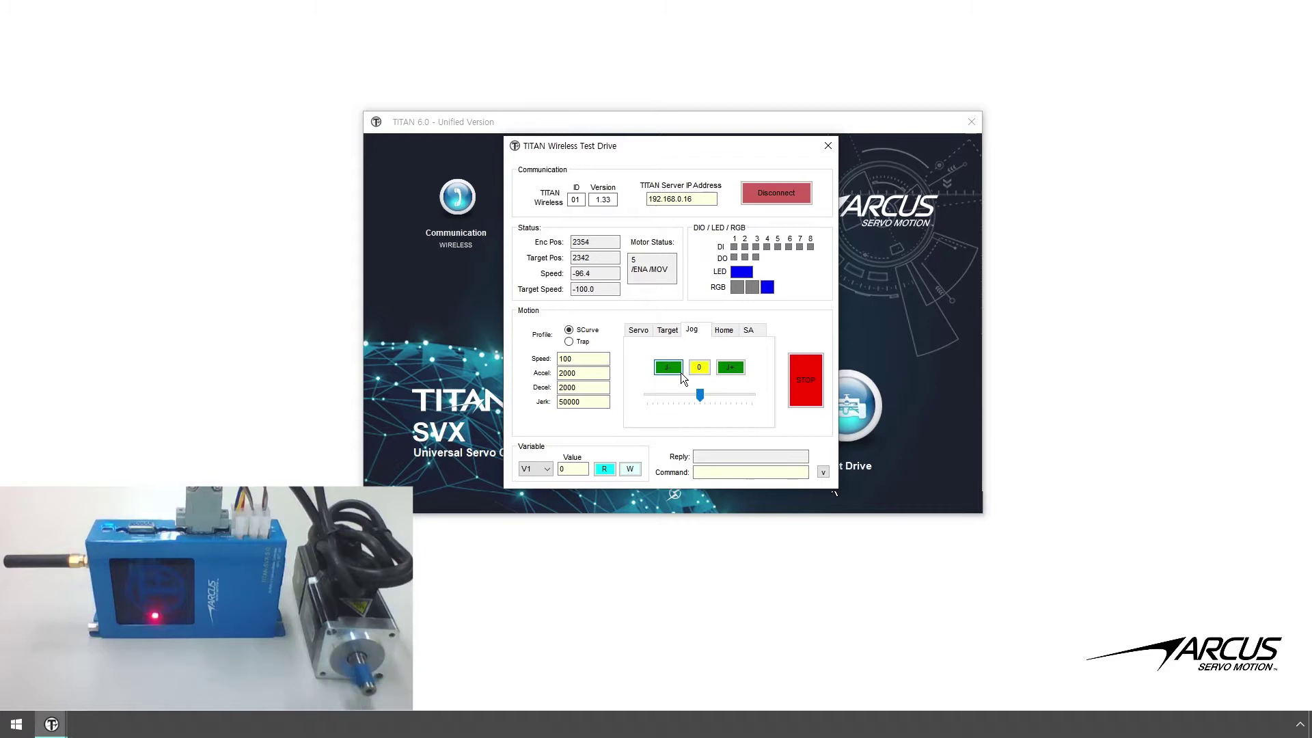
pyautogui.click(681, 375)
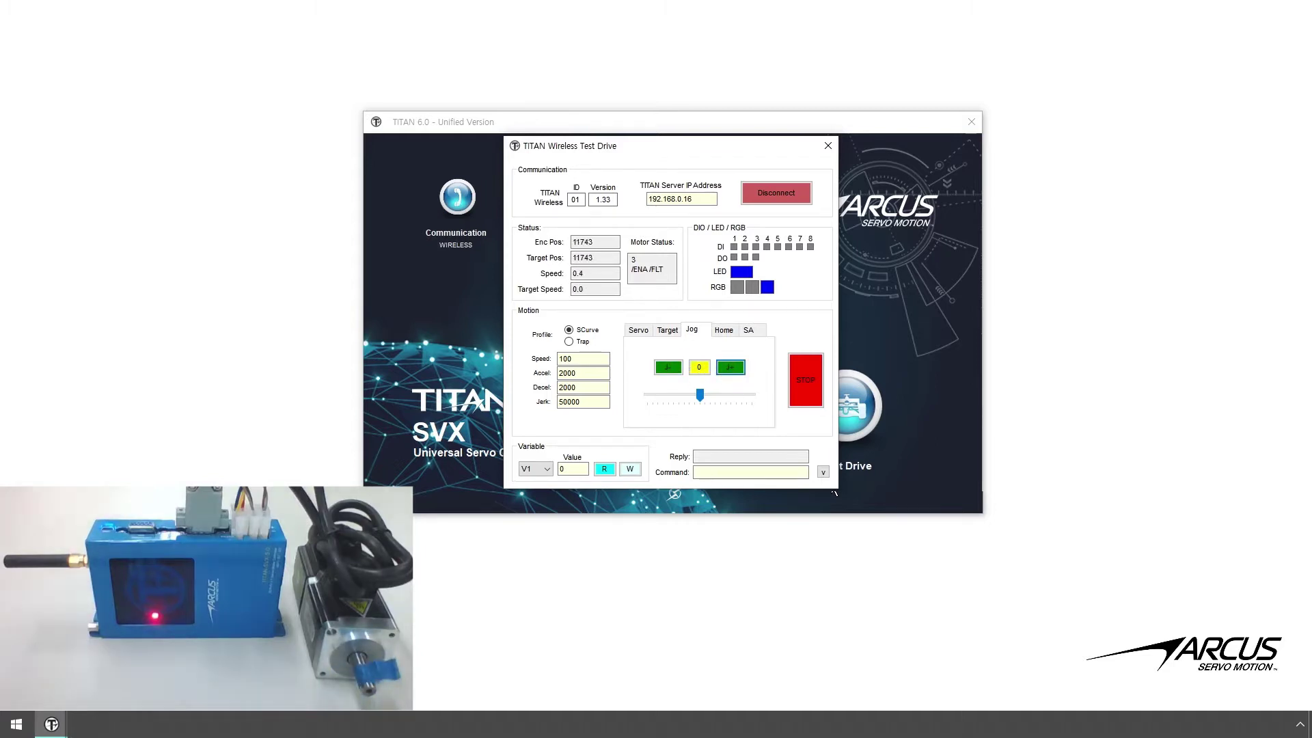
# - Move the motor between positions 2500 and -2500 twice, then run stand-alone program 2
pyautogui.click(667, 334)
pyautogui.click(732, 365)
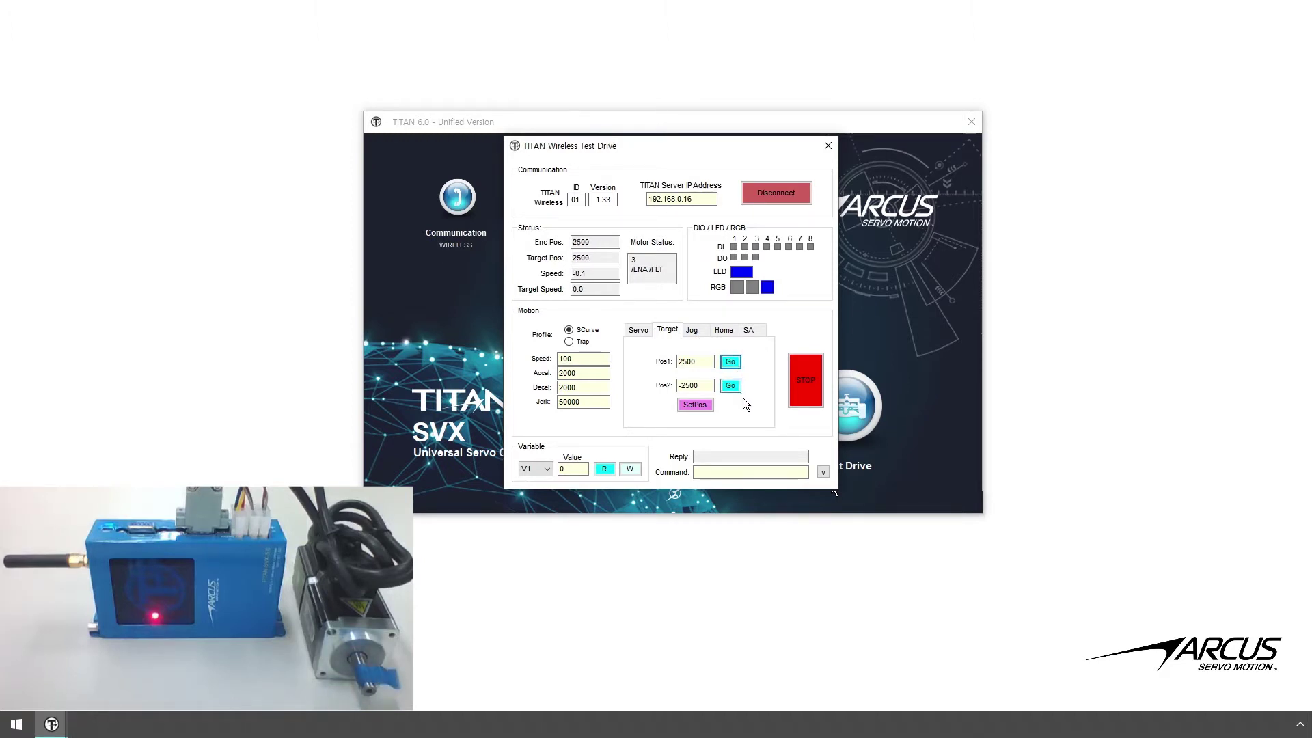
pyautogui.click(740, 391)
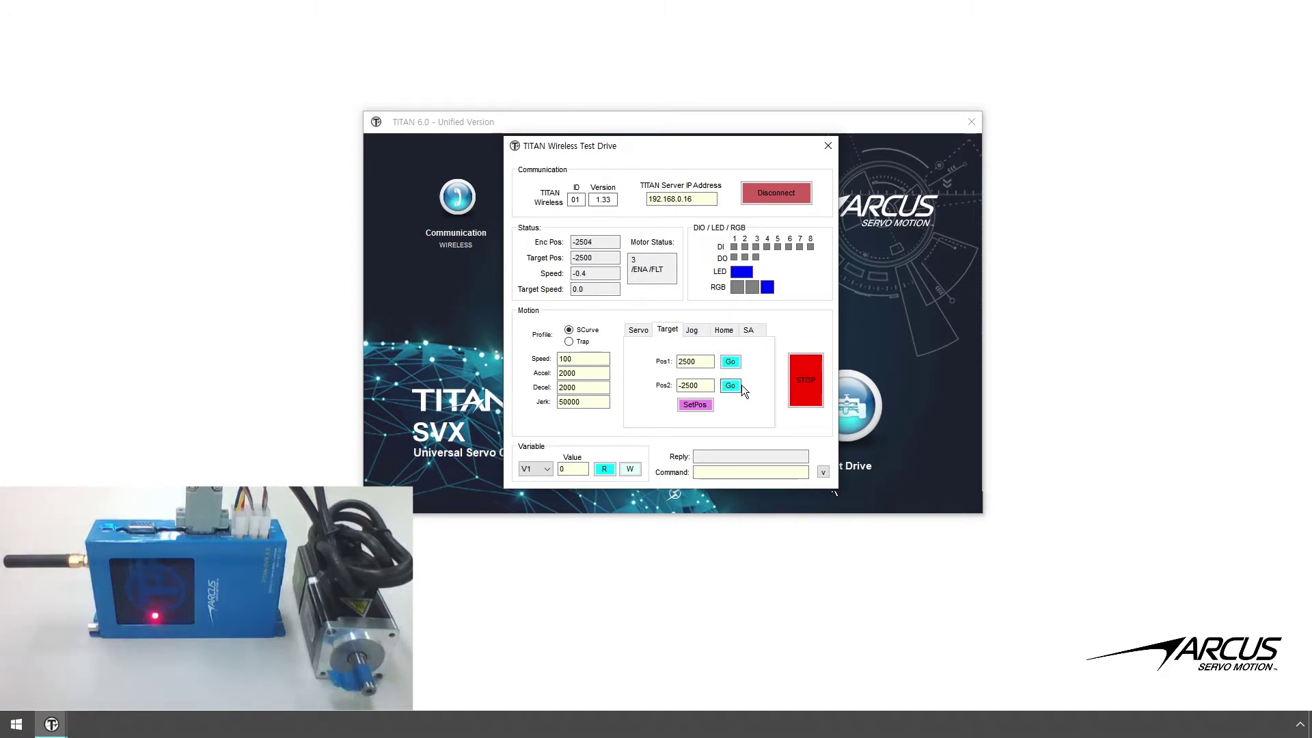
pyautogui.click(736, 363)
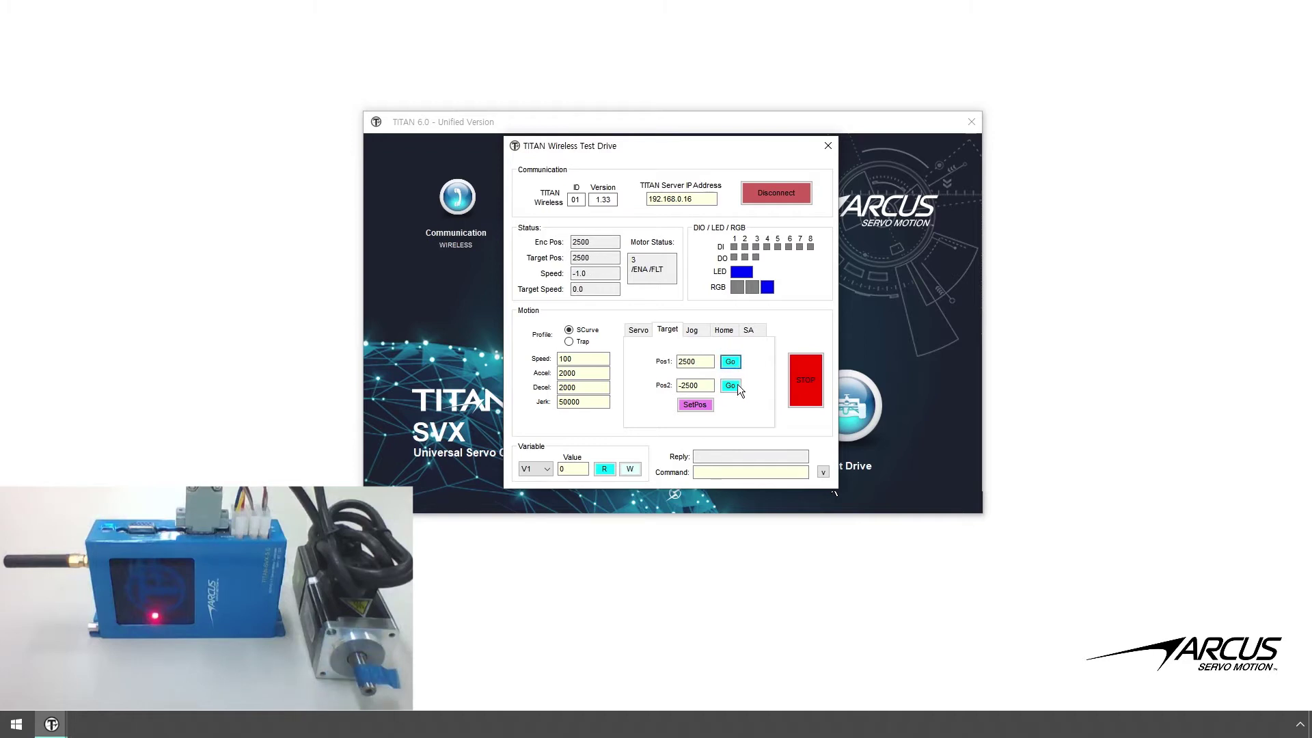
pyautogui.click(737, 387)
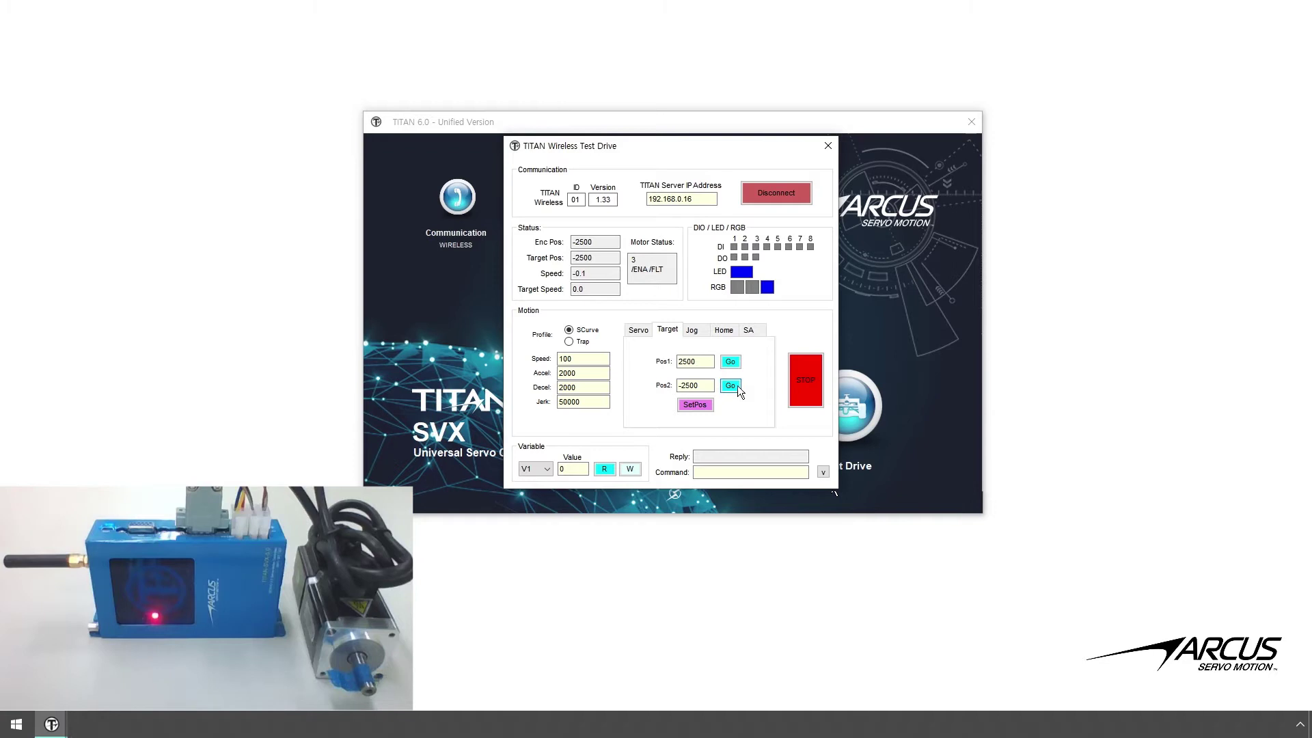
pyautogui.click(749, 331)
pyautogui.click(752, 369)
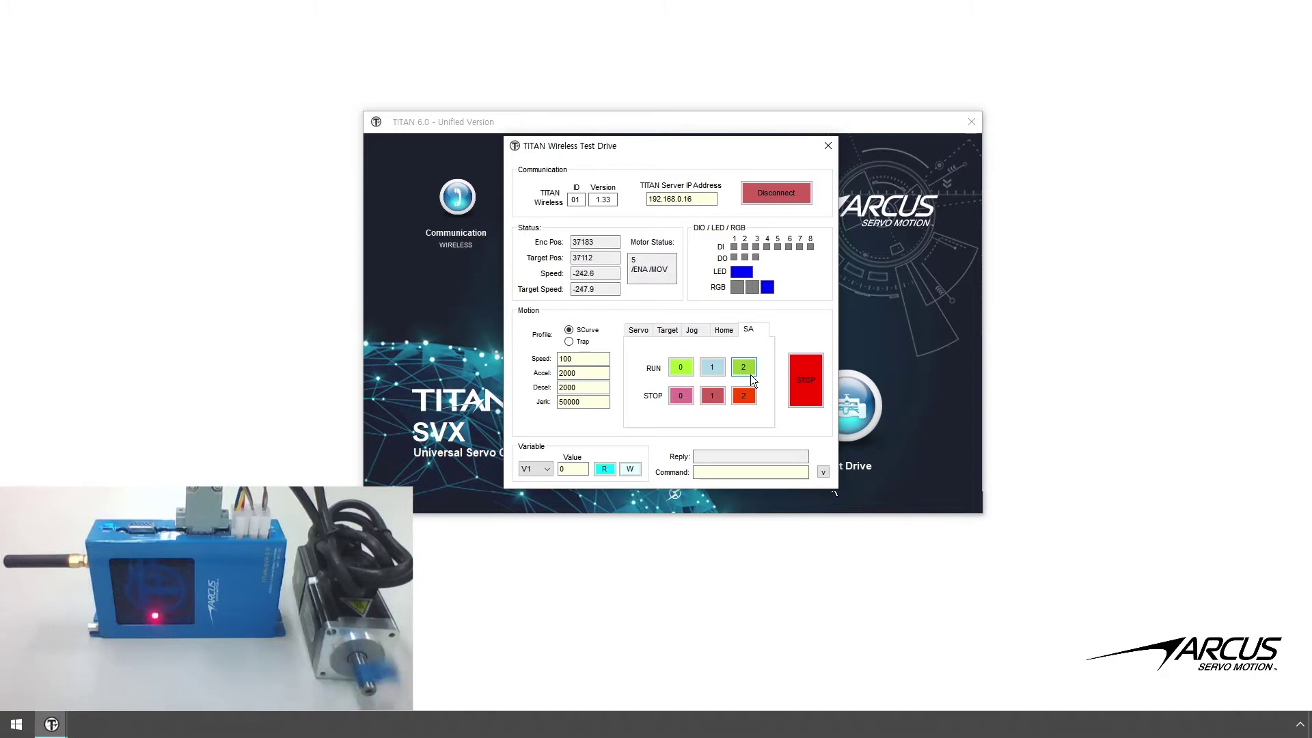
# - Stop stand-alone program 2 and restart it, letting the motor settle at 10000
pyautogui.click(753, 401)
pyautogui.click(754, 375)
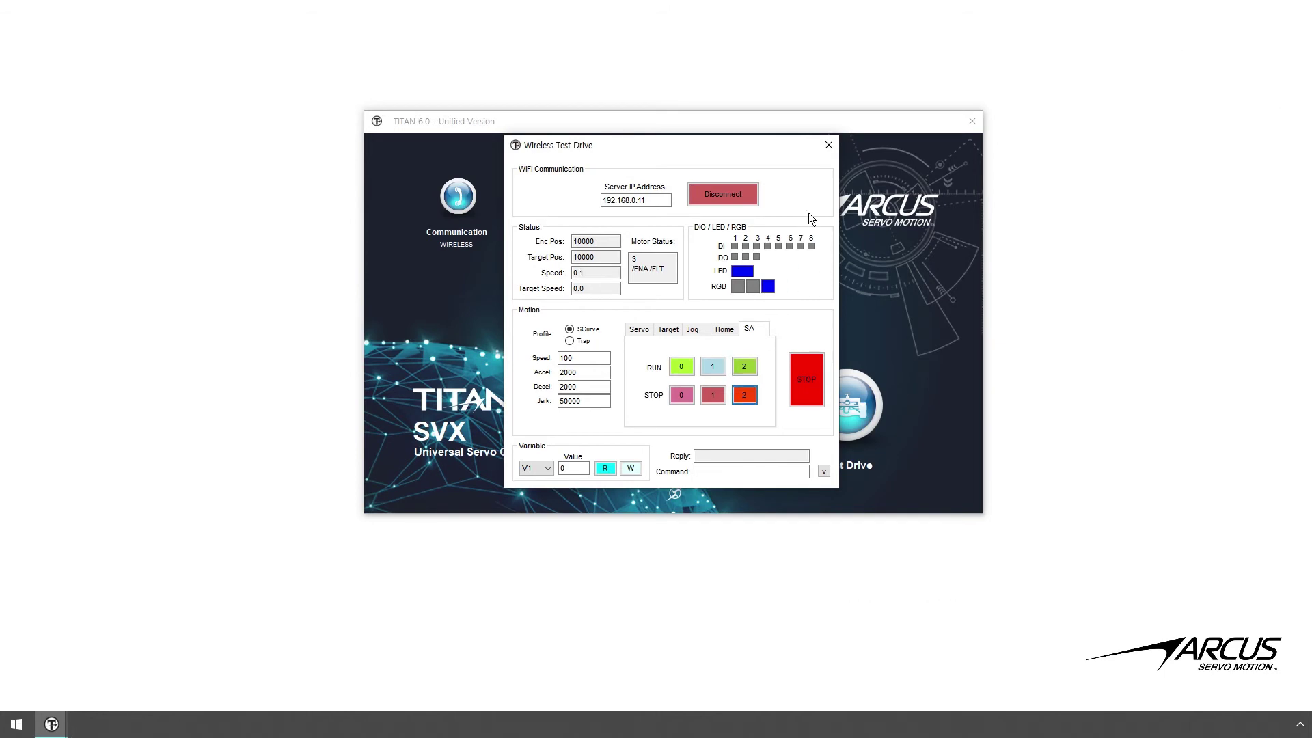
# - Close Wireless Test Drive and view the TITAN software information showing version 6.28C
pyautogui.click(832, 152)
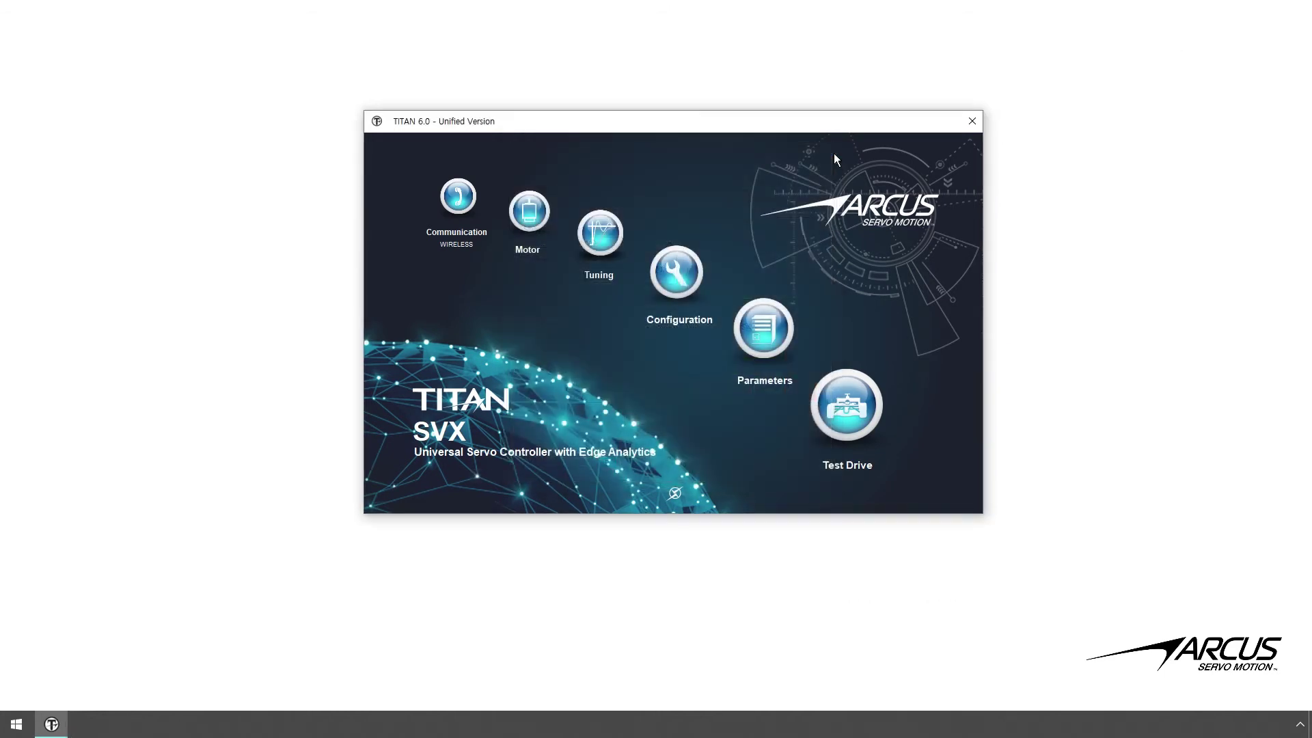
pyautogui.click(898, 215)
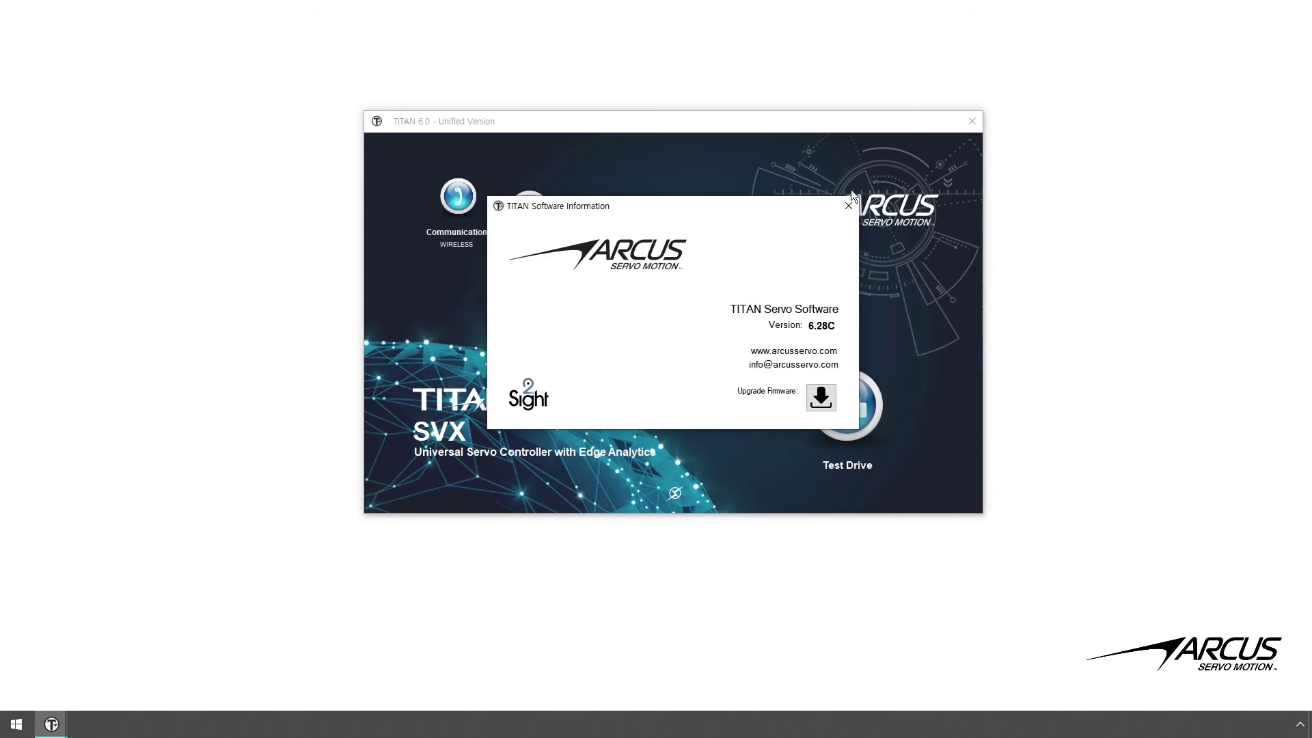
pyautogui.click(852, 211)
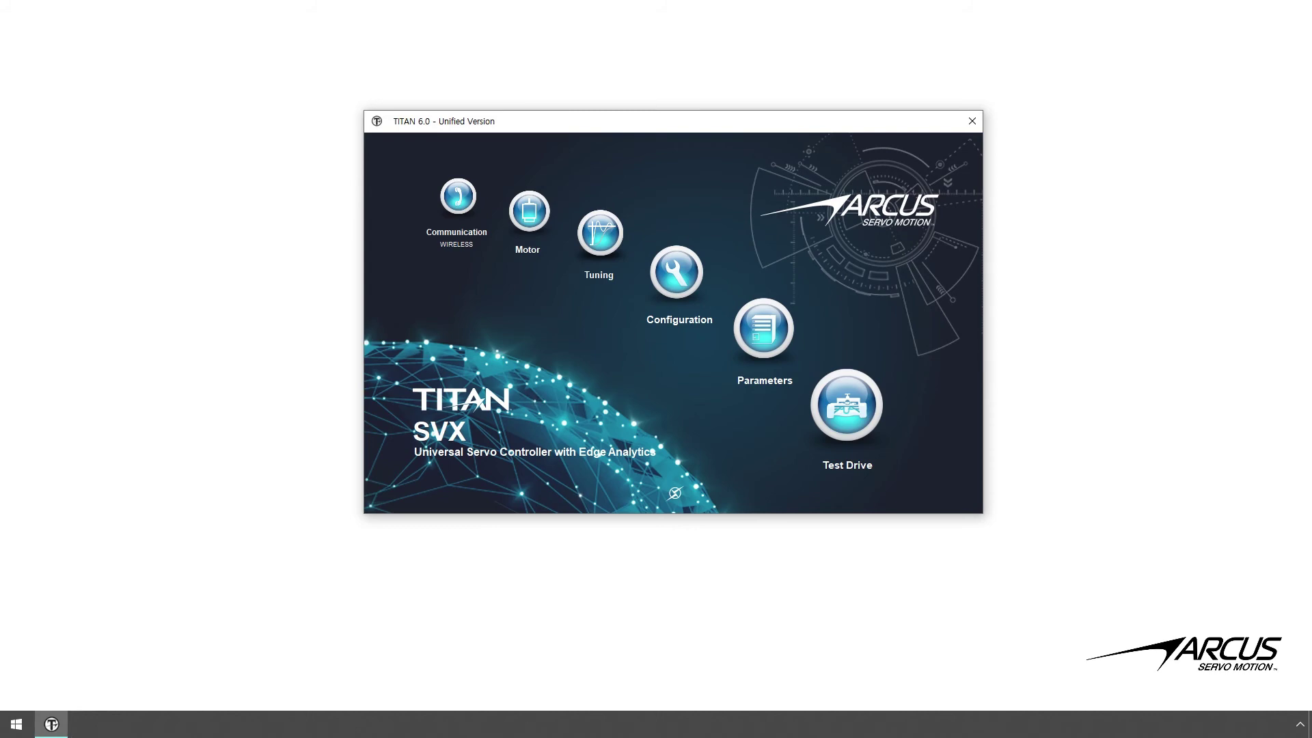
pyautogui.click(682, 294)
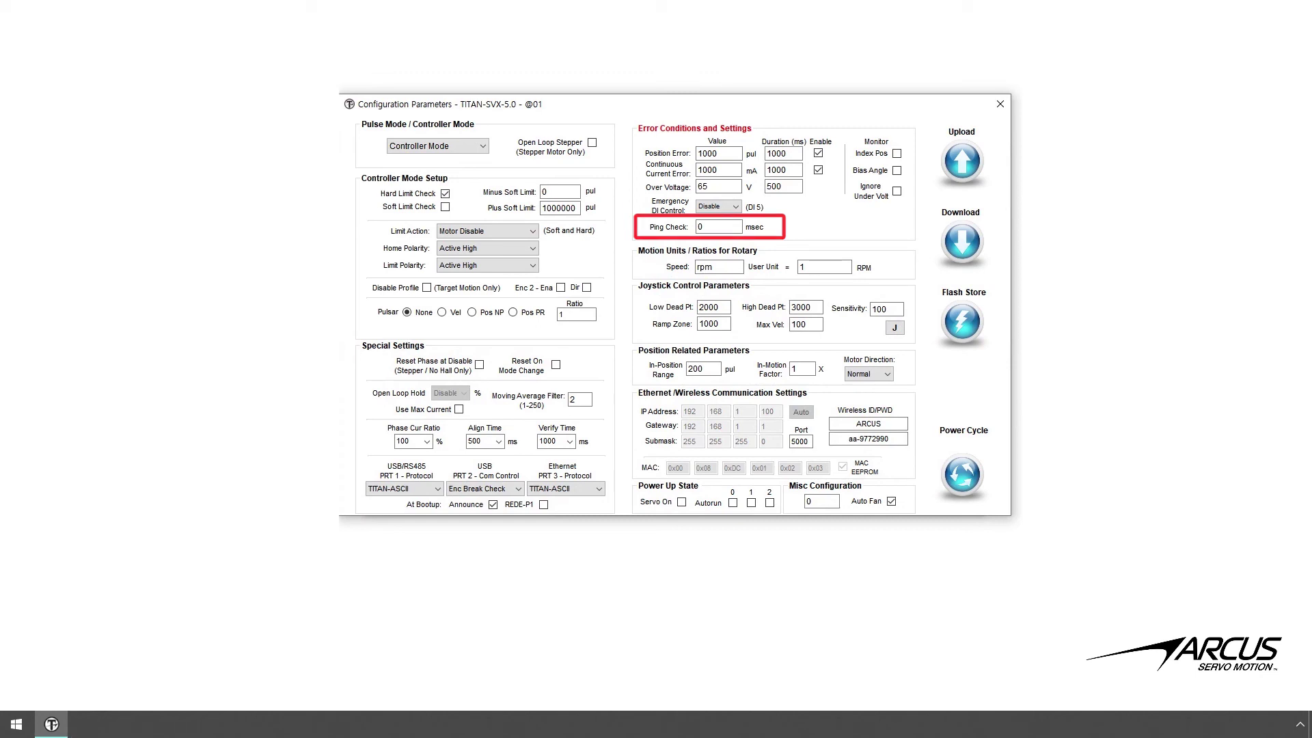
pyautogui.click(1008, 113)
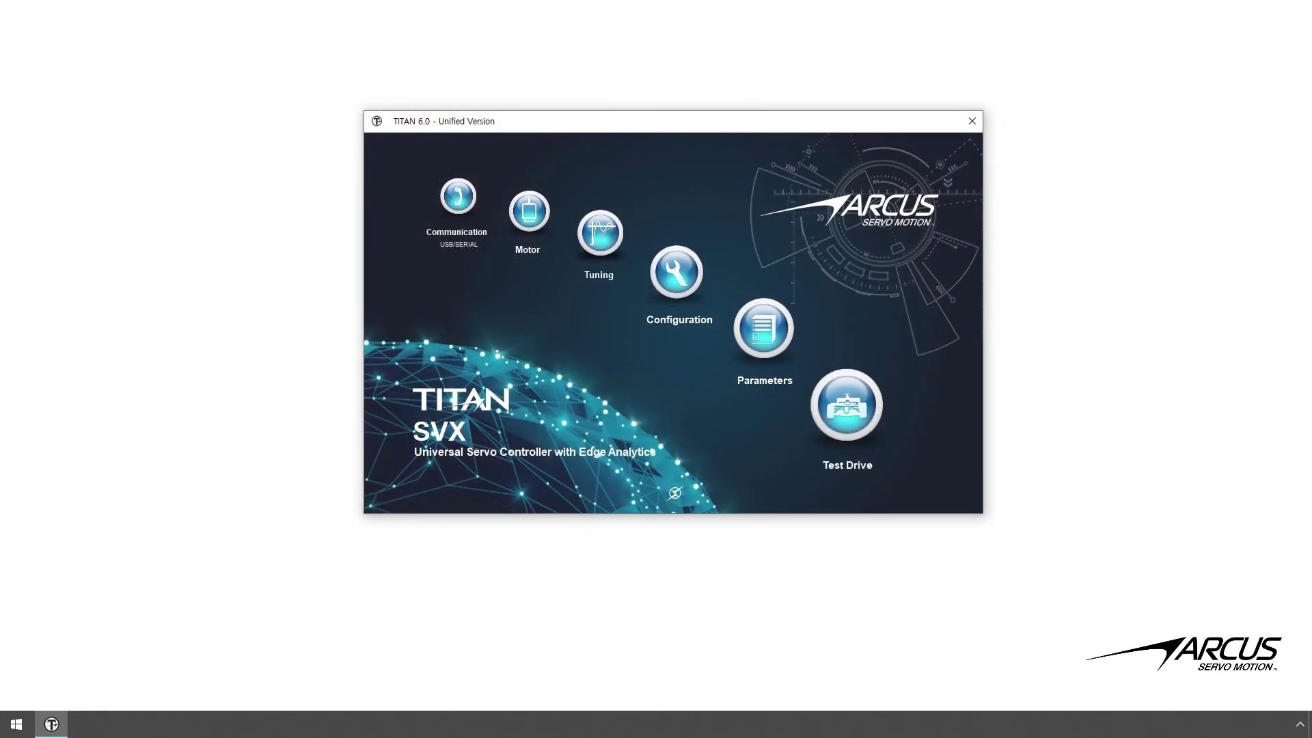